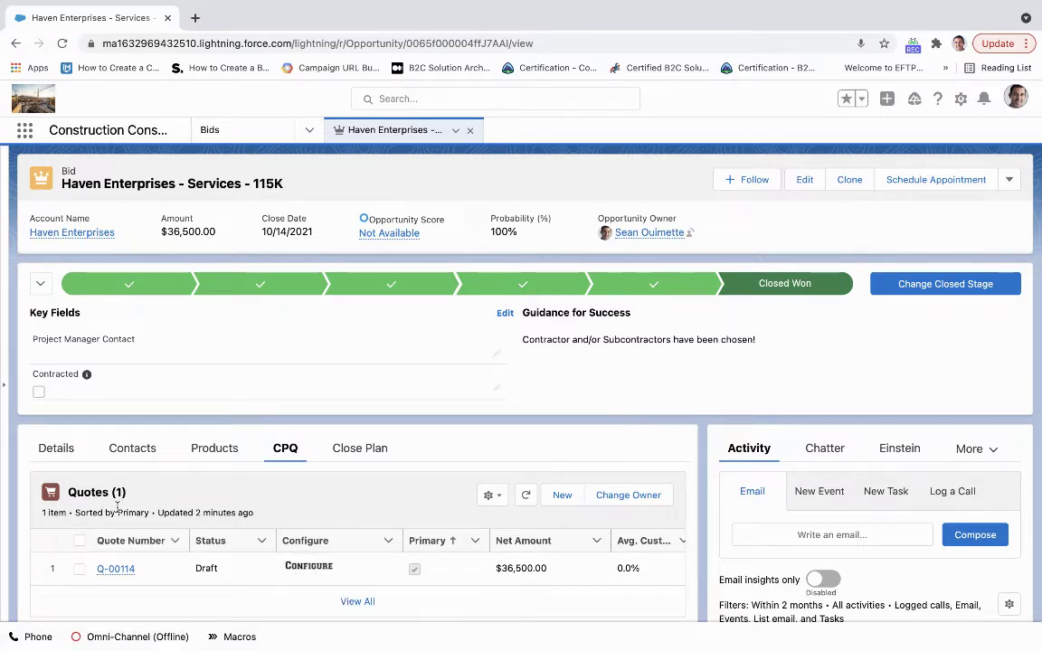
Step: Open quote Q-00114 for configuration from the opportunity's Quotes list
click(309, 568)
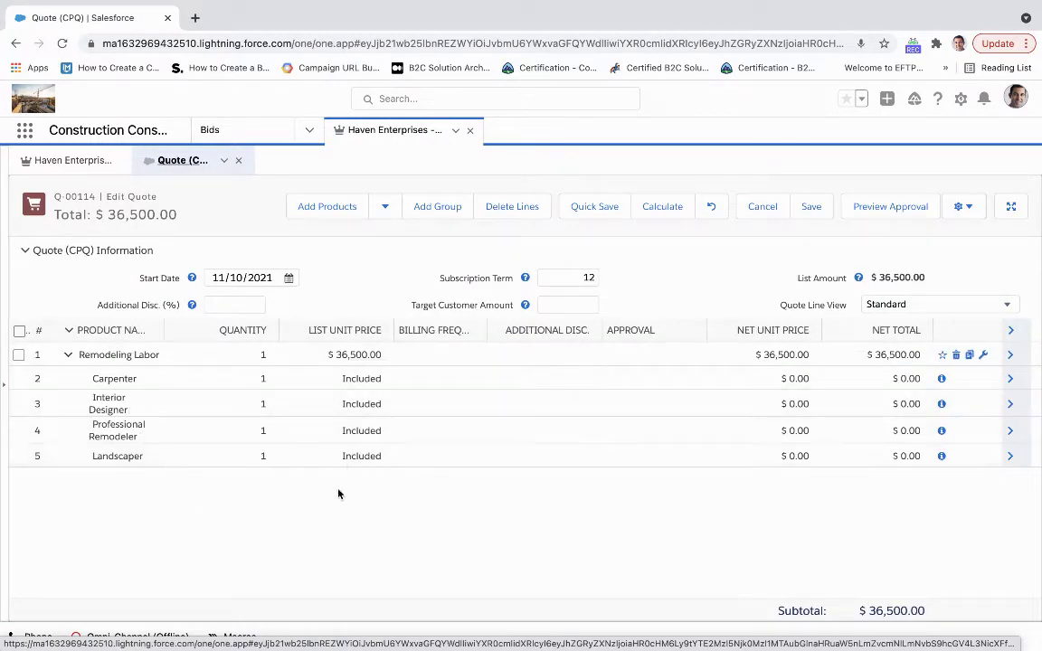
Step: Start adding products to quote Q-00114
mouse_move(759, 456)
click(334, 215)
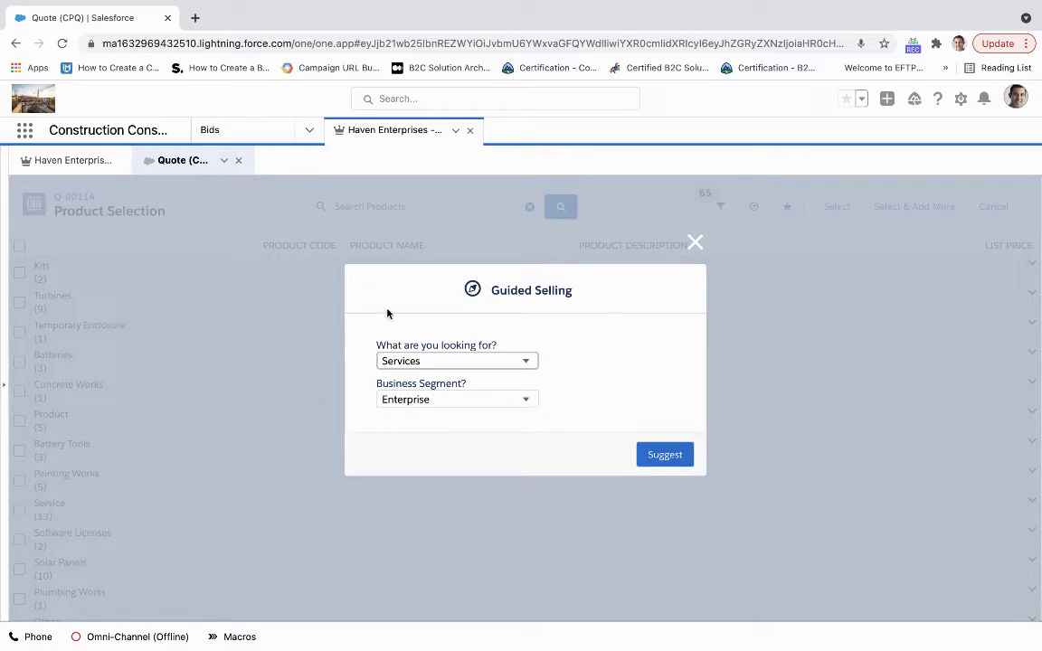
Step: Keep Services as the Guided Selling product interest and dismiss the prompt
click(383, 362)
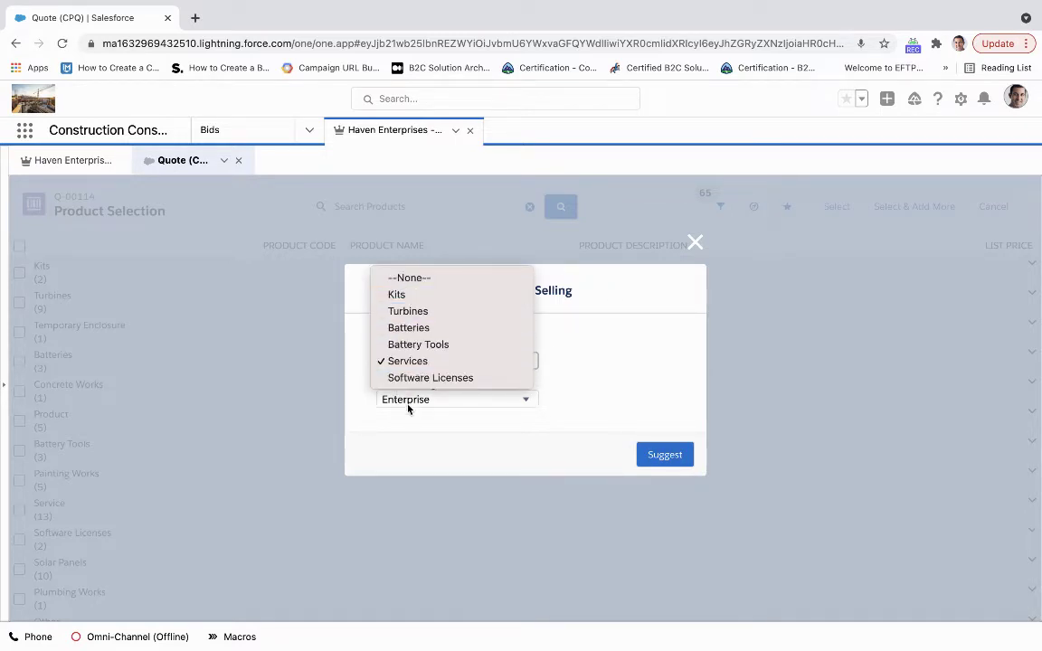
click(354, 353)
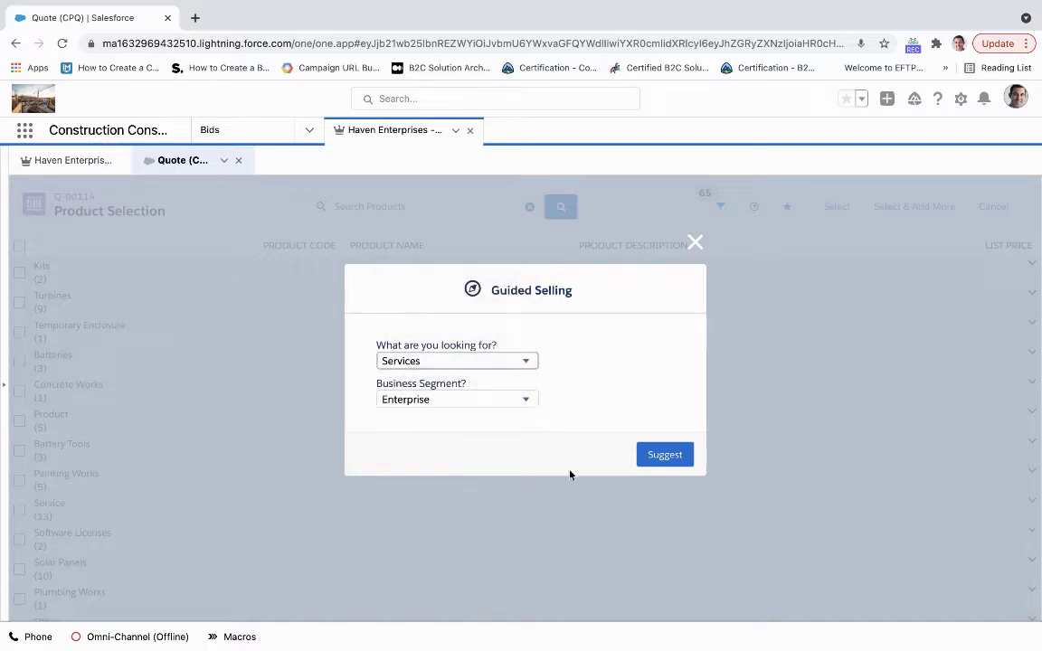
click(694, 242)
Step: Select the Bill of Materials bundle under Other and add it to the quote
scroll(190, 398, down, 1)
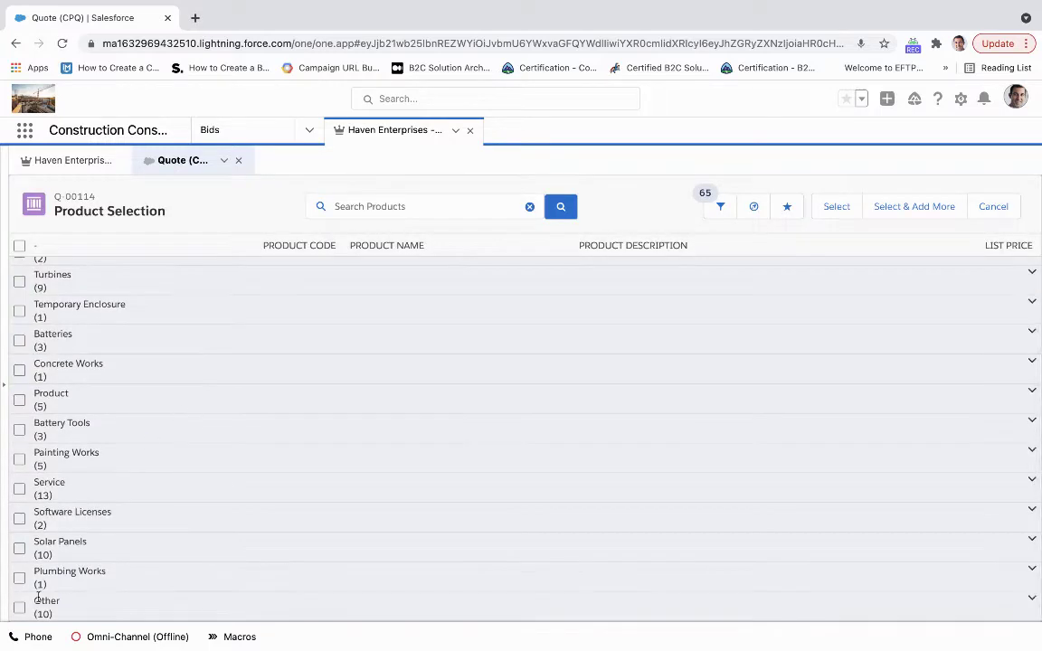
scroll(160, 577, down, 3)
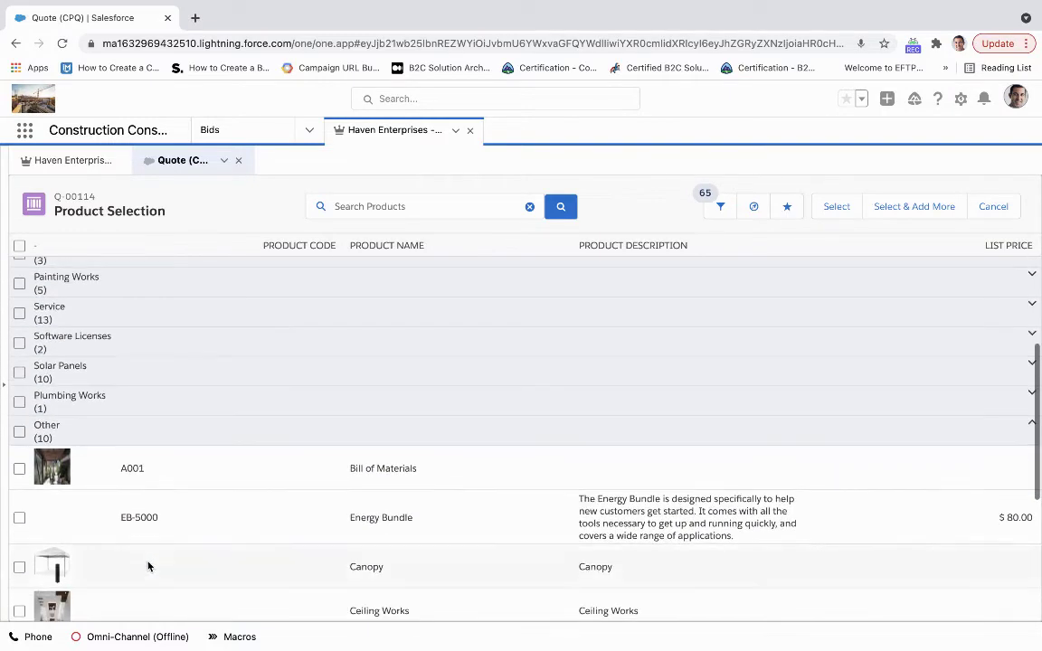
click(18, 470)
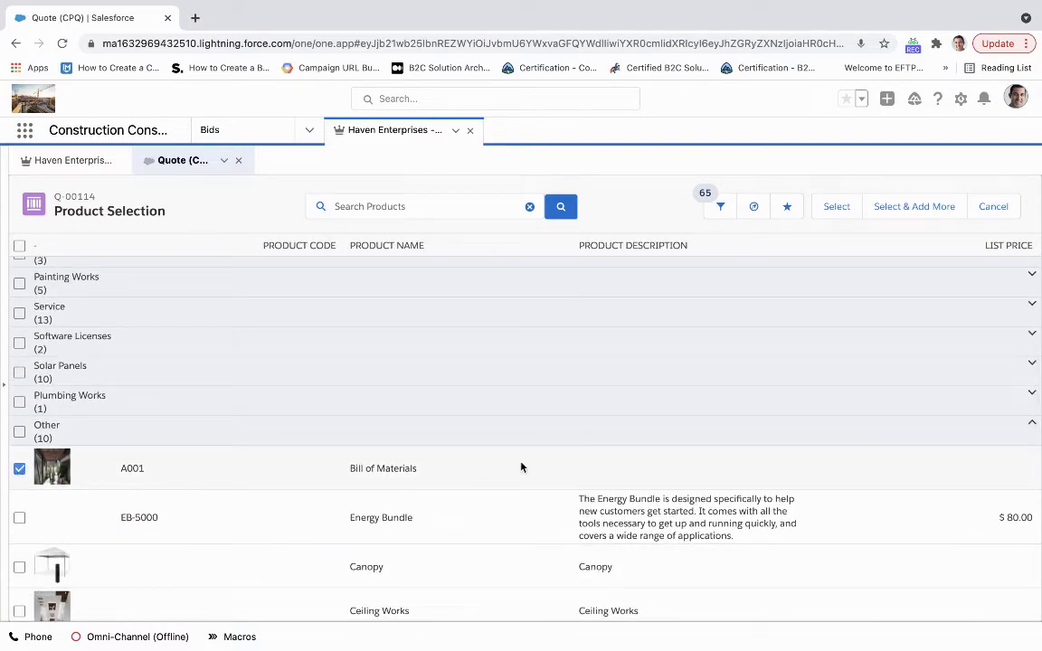
scroll(521, 466, up, 1)
scroll(521, 466, up, 2)
scroll(520, 467, up, 1)
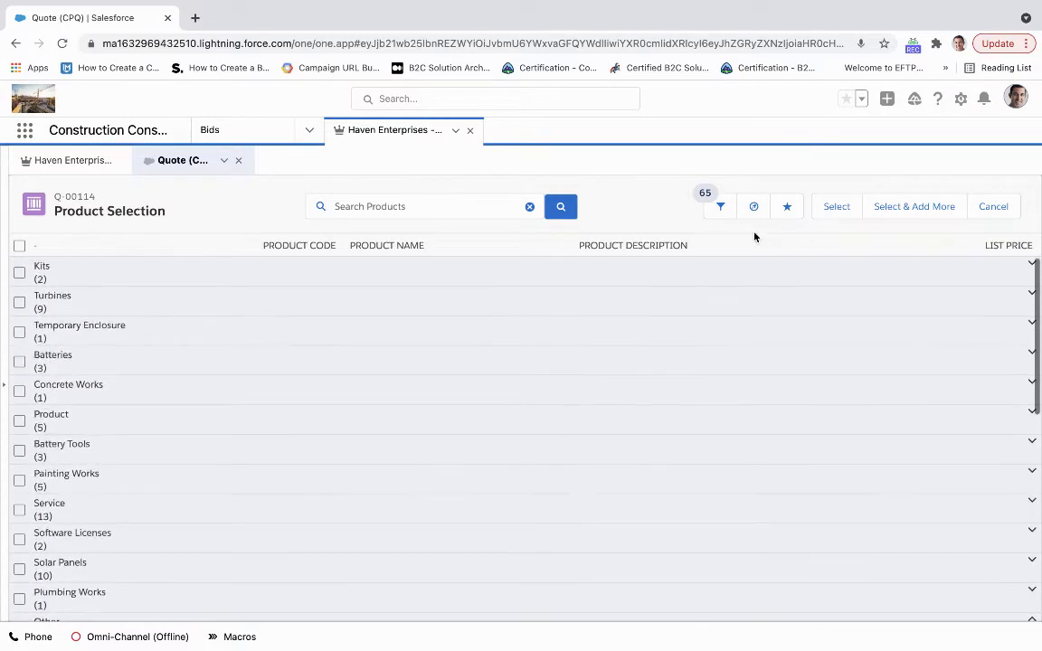
click(830, 207)
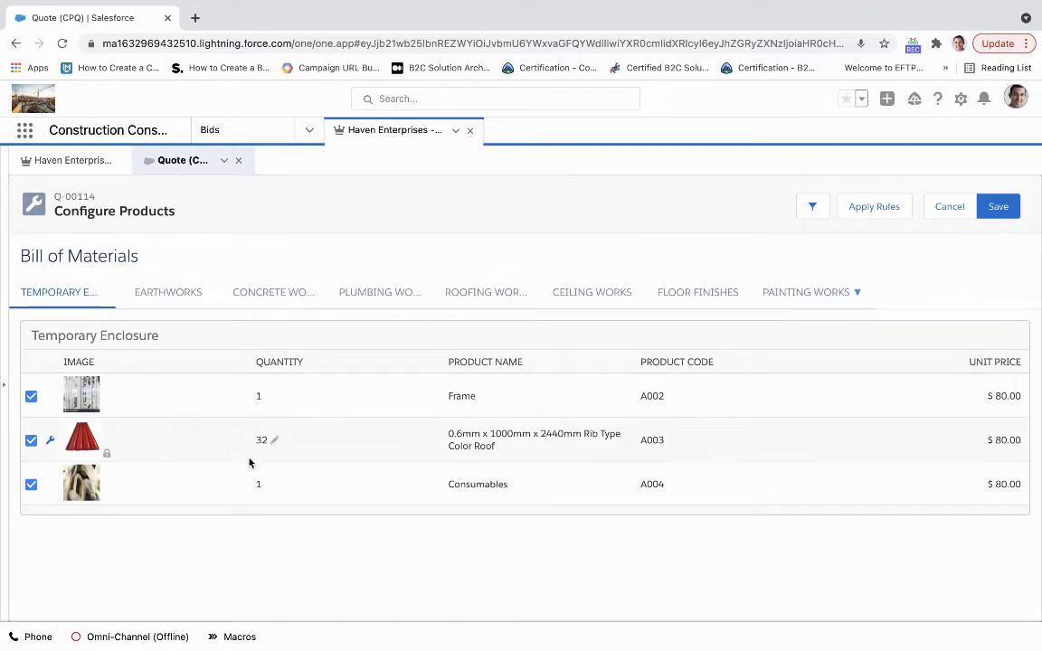
Step: Change the rib-type colour roof sheet quantity from 32 to 20
click(271, 443)
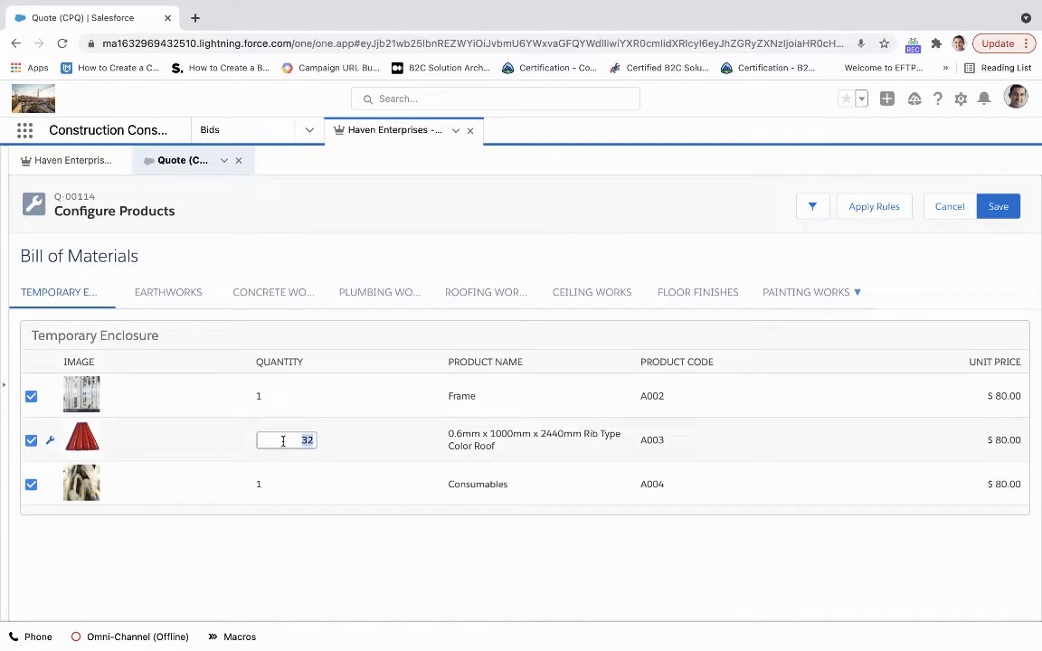
text(2)
click(361, 568)
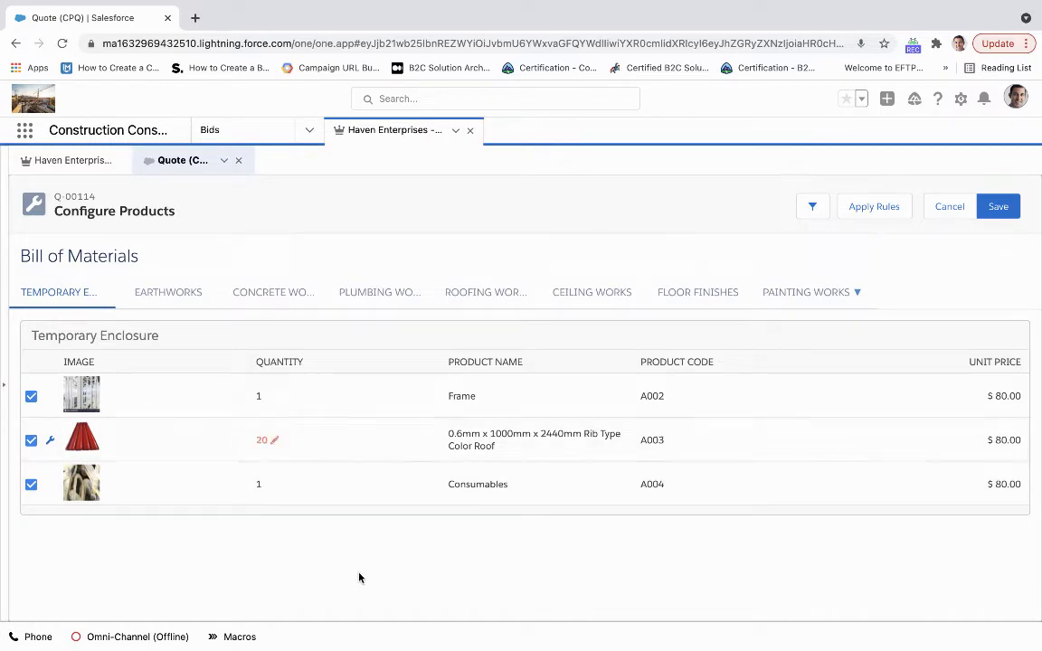
Step: Deselect Staking-out, Layout in the Earthworks products
click(169, 294)
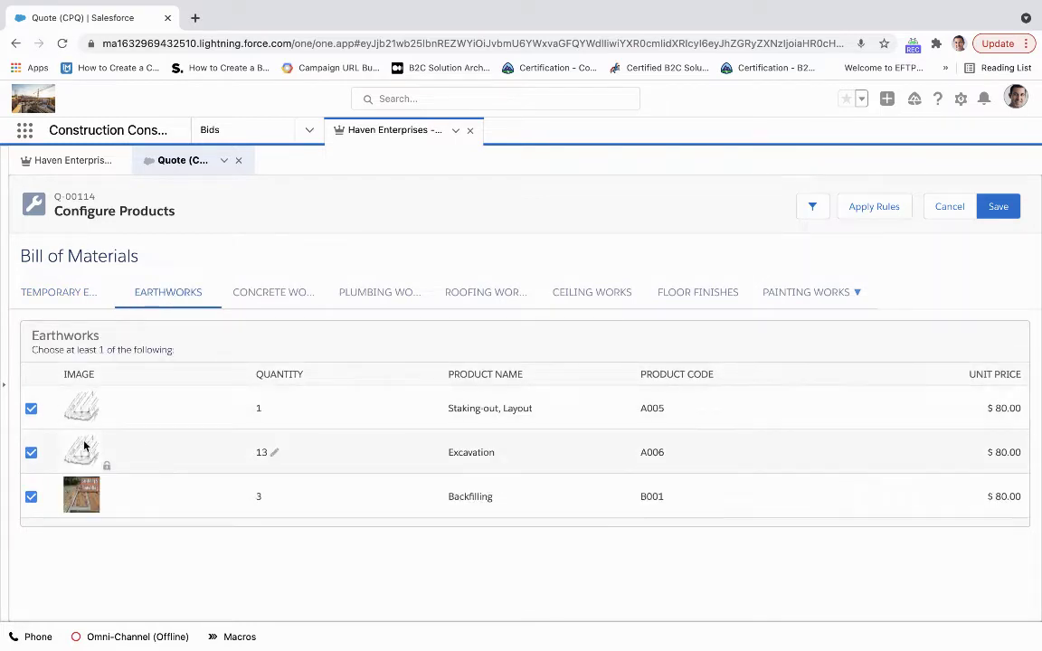
click(31, 409)
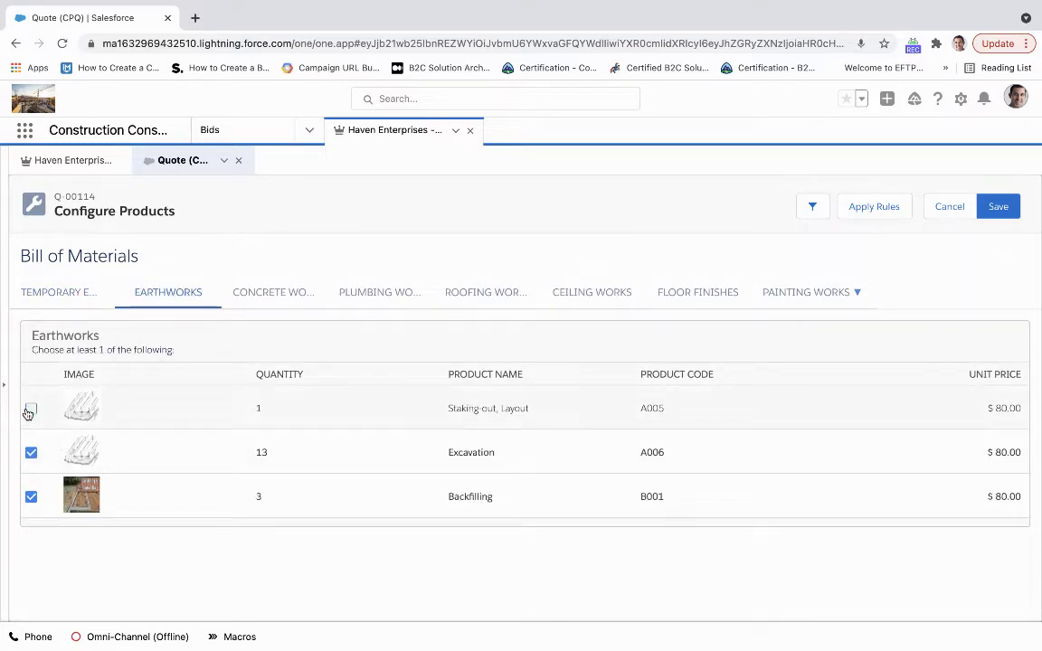
click(256, 291)
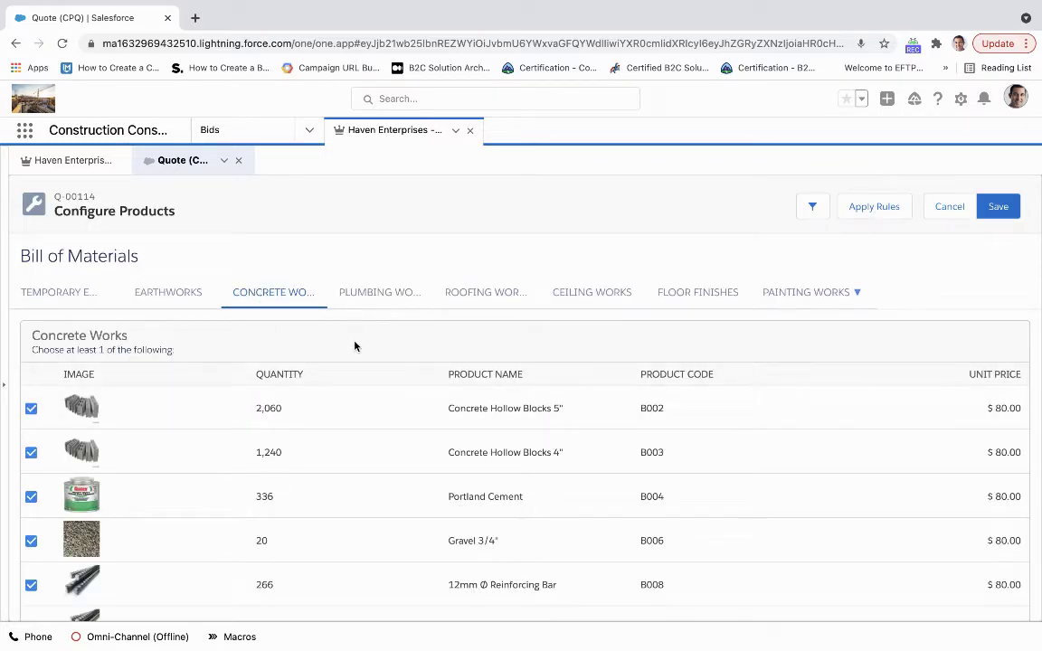
Step: Review the Concrete, Plumbing and Roofing Works items in the bundle
scroll(384, 498, down, 3)
scroll(384, 497, down, 3)
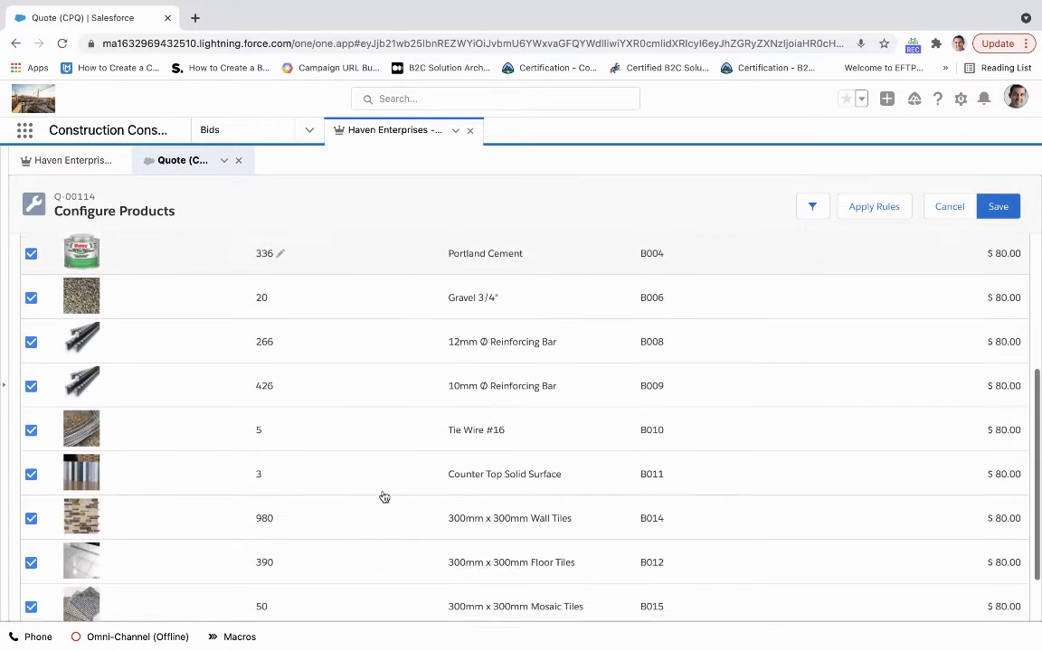
scroll(384, 497, down, 2)
scroll(384, 497, up, 1)
scroll(385, 497, up, 4)
scroll(384, 498, up, 2)
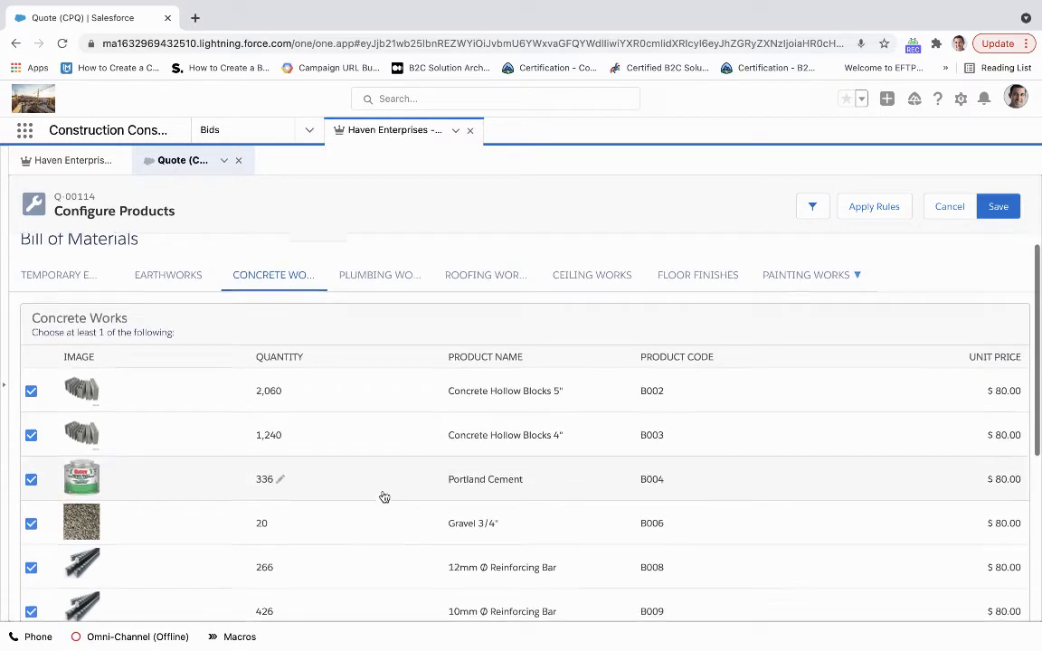
click(382, 284)
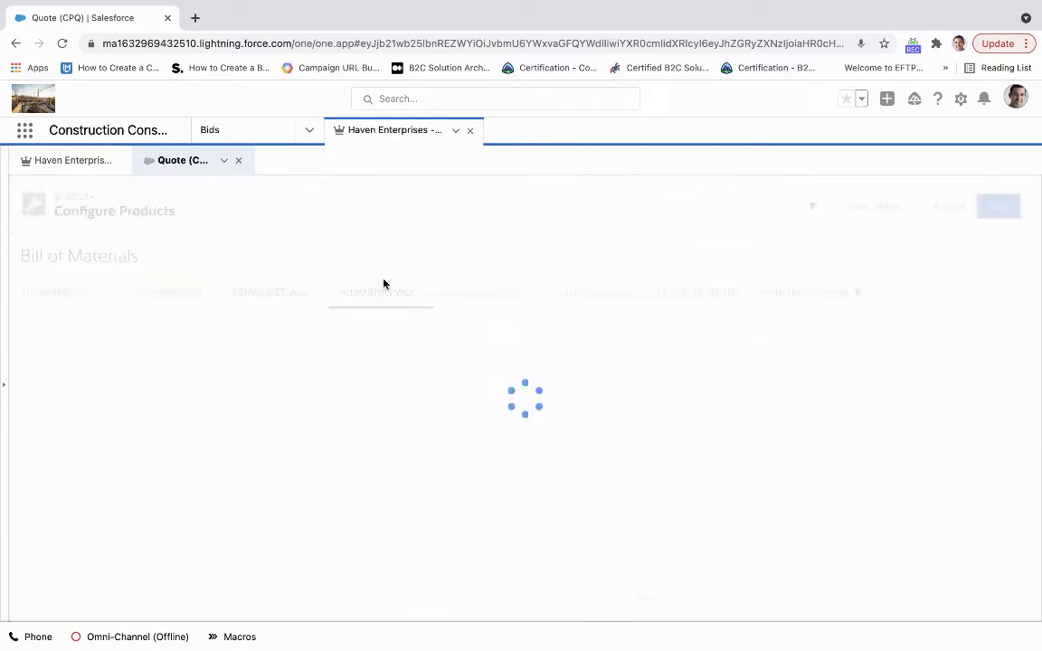
click(471, 292)
scroll(507, 420, down, 2)
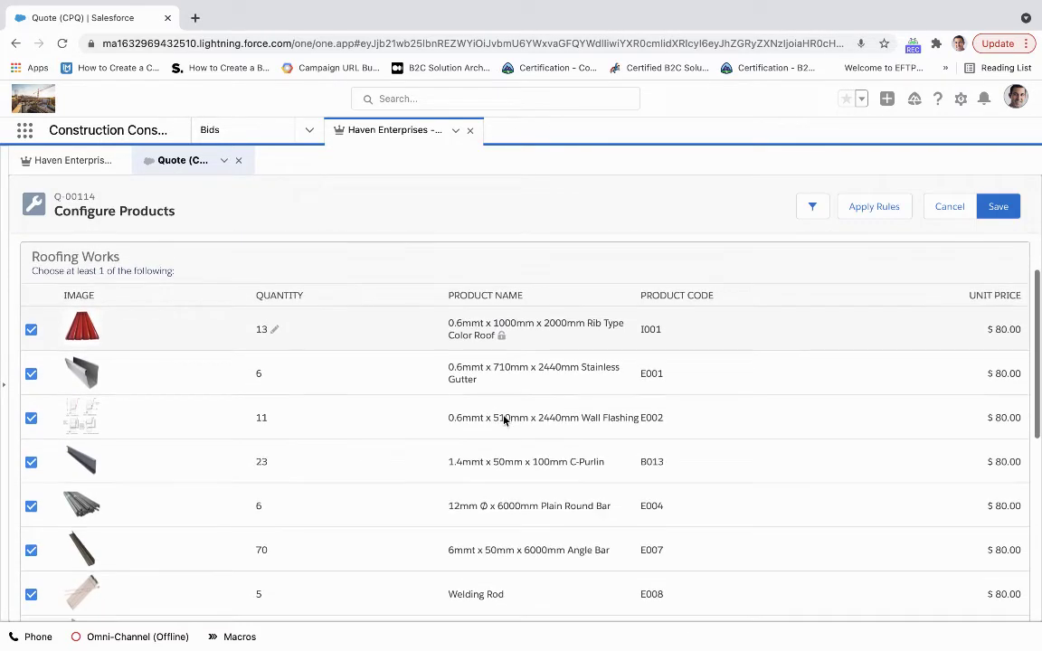
scroll(504, 421, up, 2)
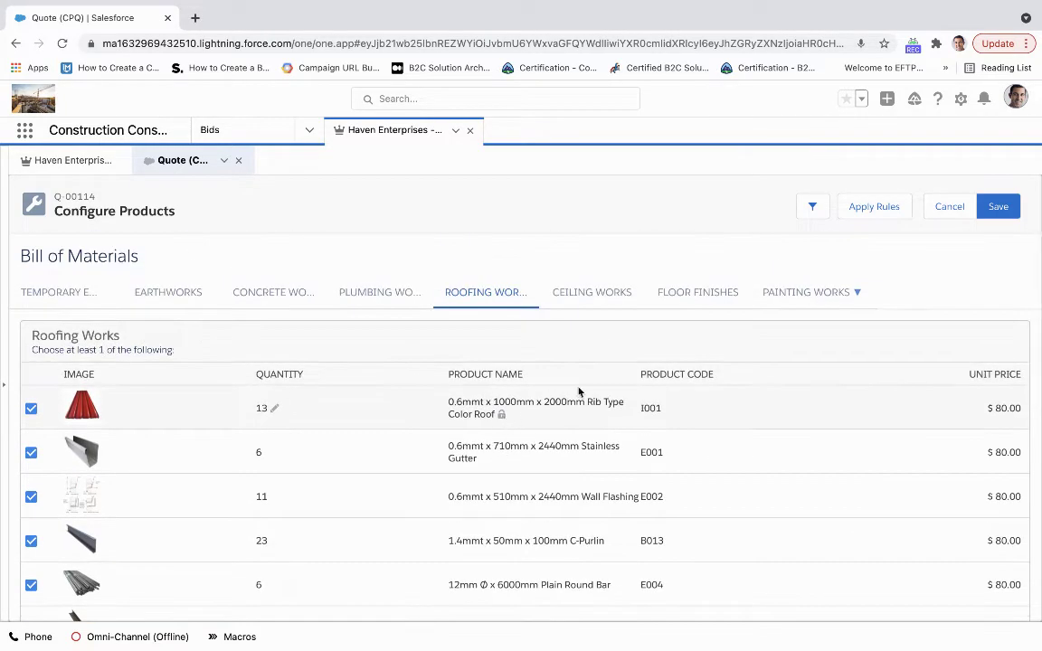
Step: Review Ceiling, Floor Finishes and Electrical Works items, then save the bundle configuration
click(584, 294)
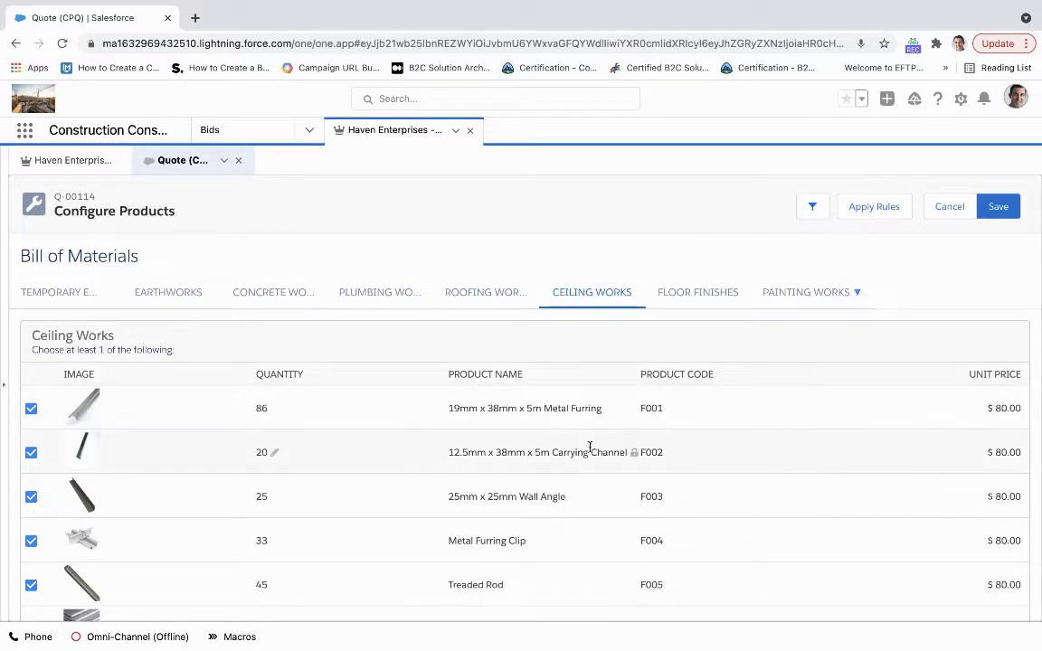
scroll(589, 447, down, 3)
scroll(589, 446, up, 3)
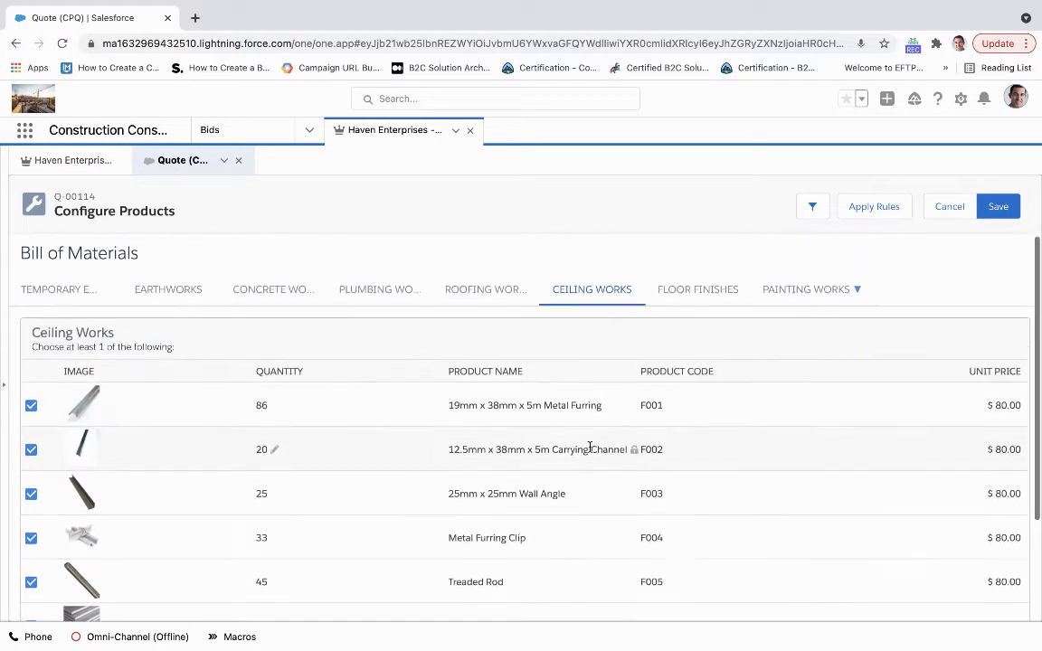
click(683, 298)
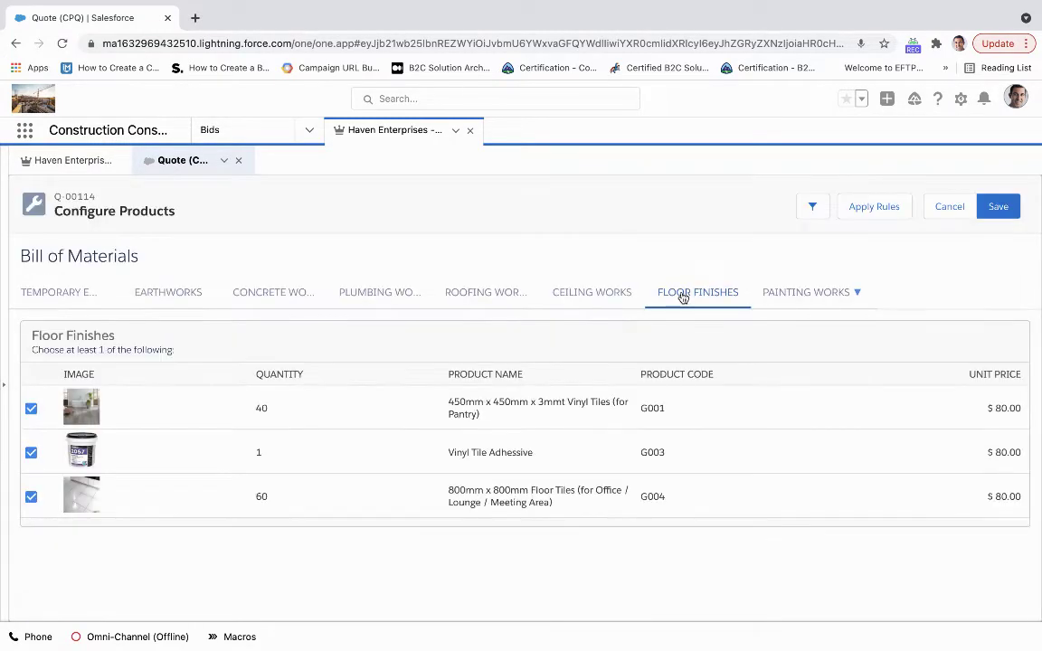
click(800, 293)
click(807, 432)
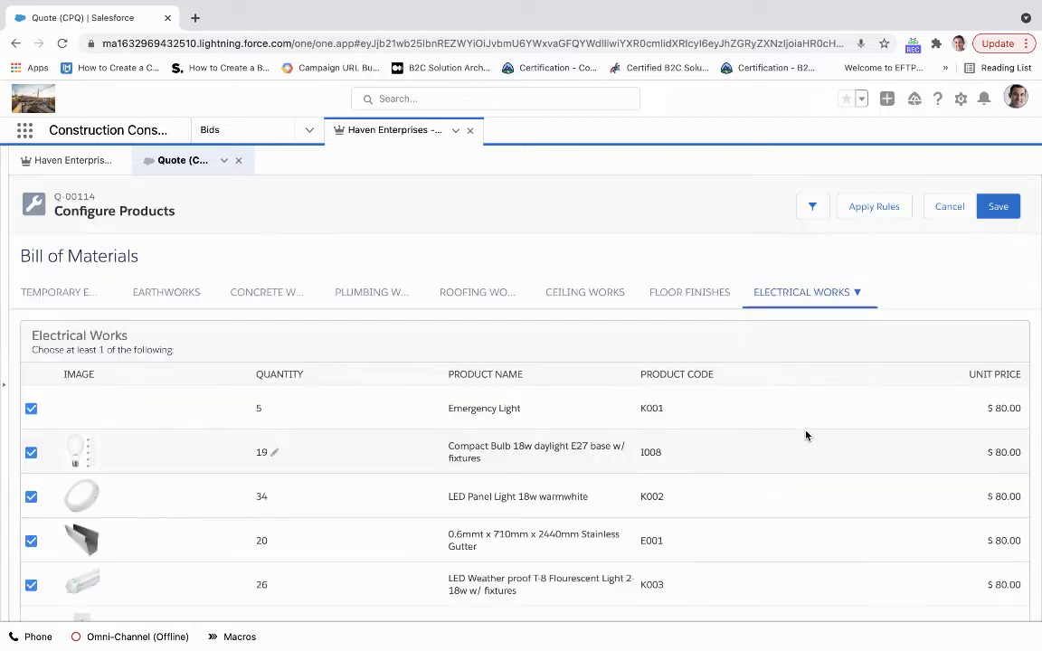
scroll(571, 418, down, 3)
scroll(570, 419, up, 3)
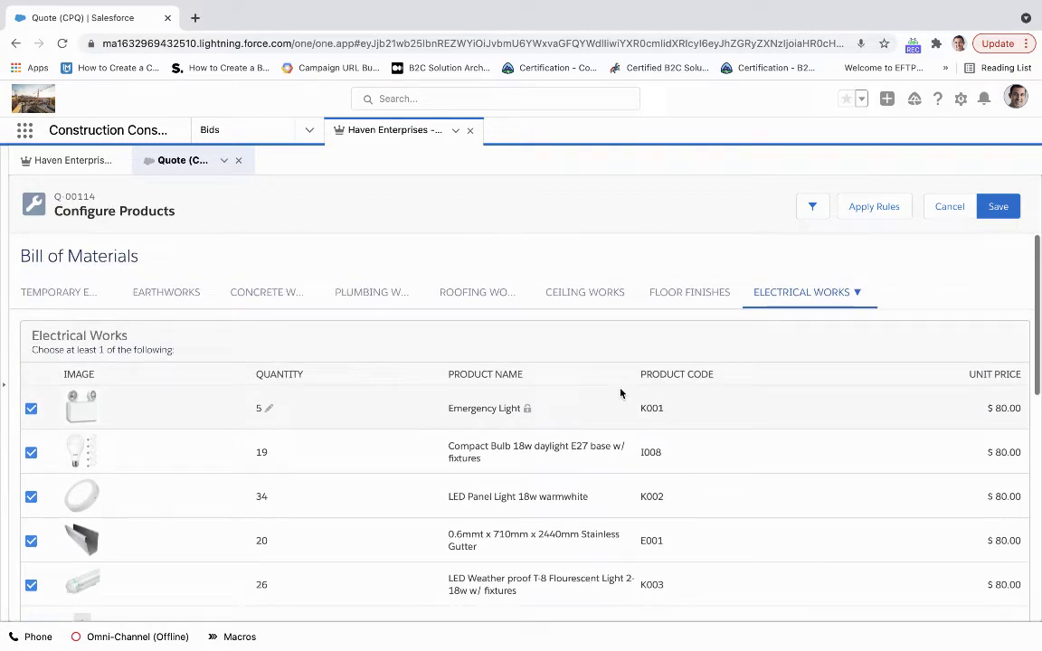
click(998, 208)
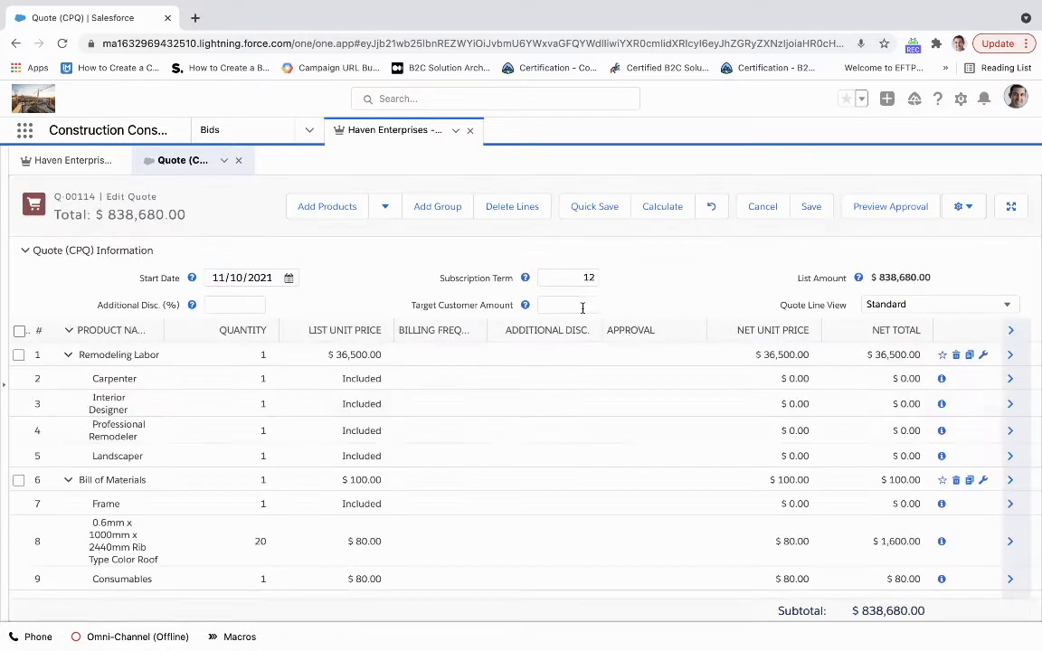
Step: Switch the quote line view to Cost and recalculate the $838,680 total
scroll(293, 507, down, 1)
scroll(293, 508, down, 2)
scroll(293, 507, down, 2)
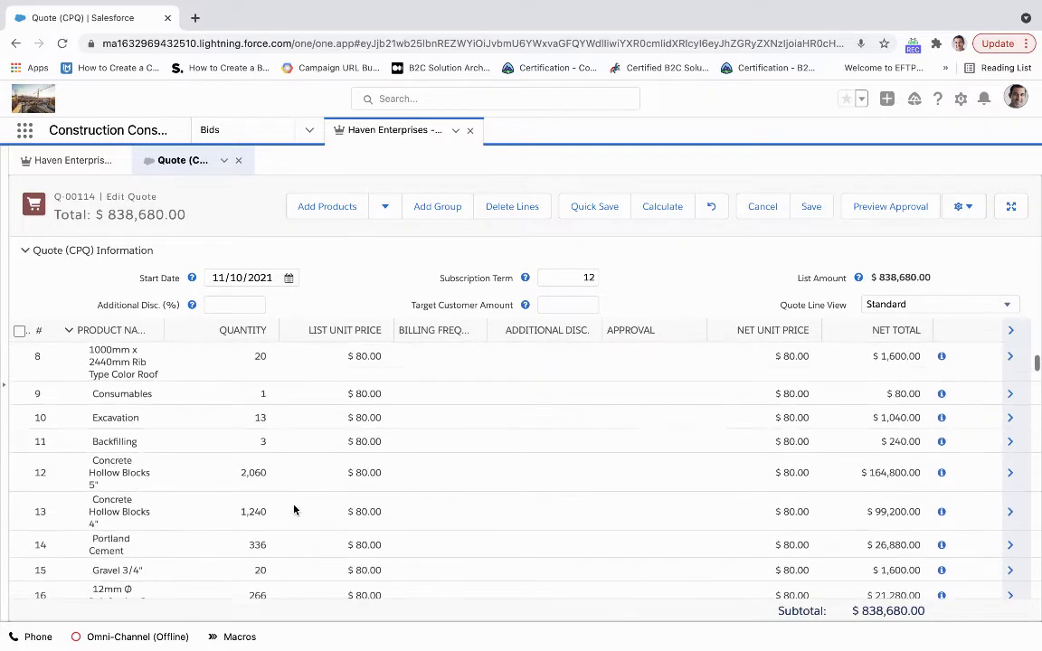
scroll(293, 507, down, 1)
scroll(295, 480, down, 1)
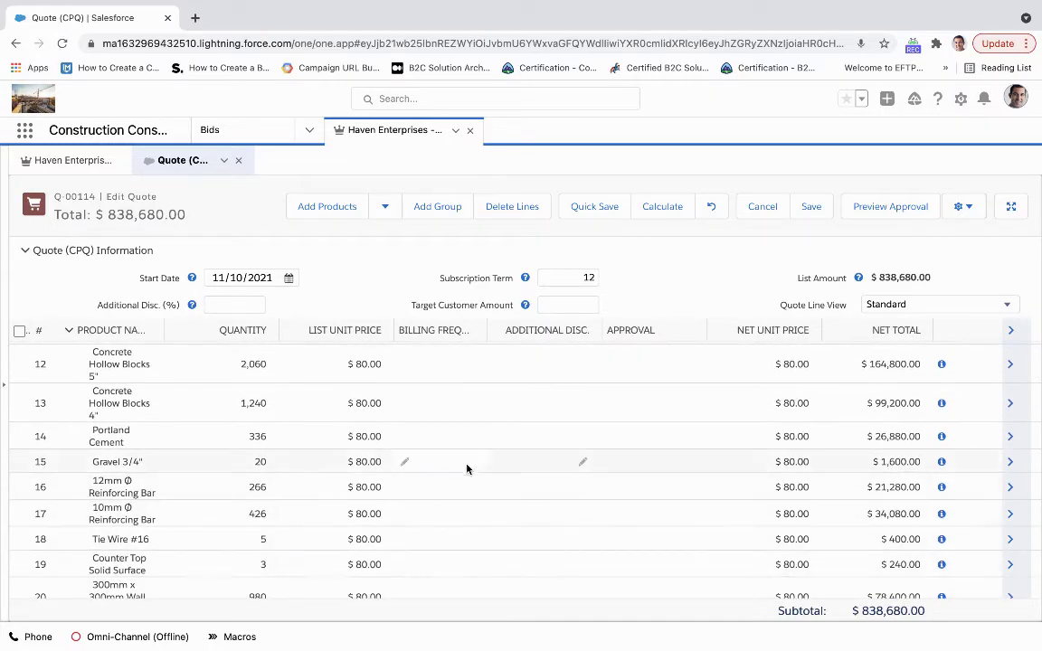
scroll(467, 467, up, 3)
scroll(466, 468, up, 3)
click(907, 306)
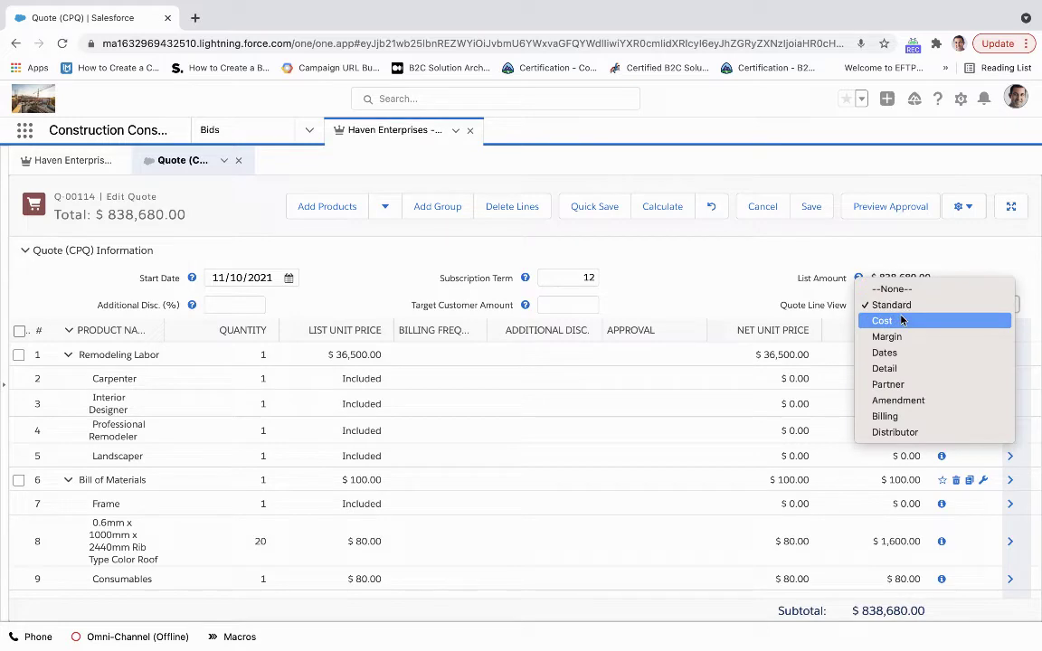
click(901, 320)
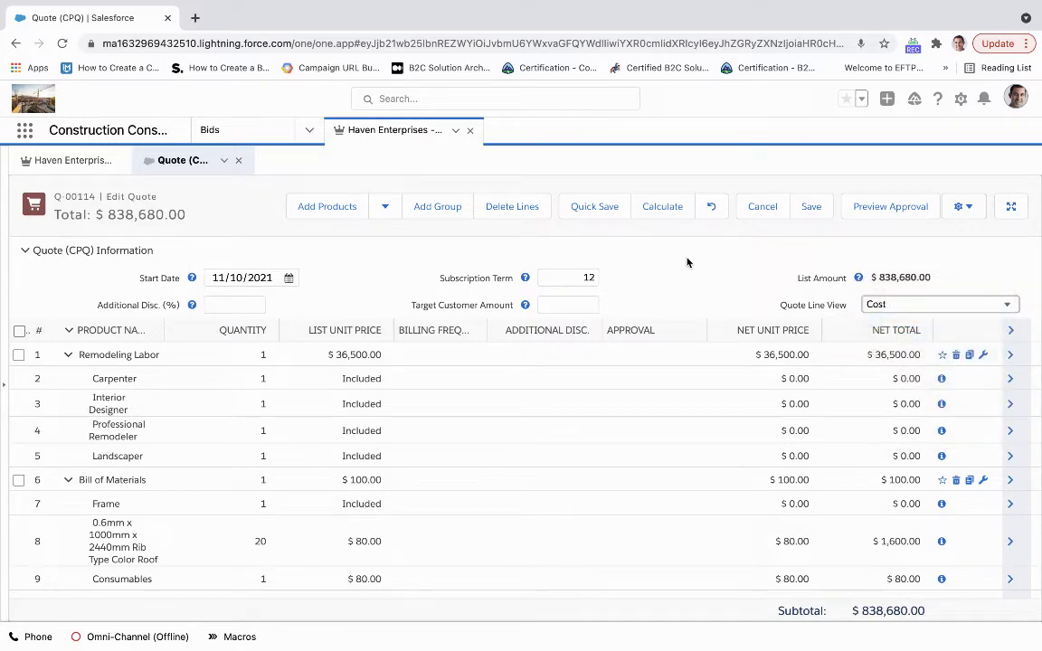
click(657, 208)
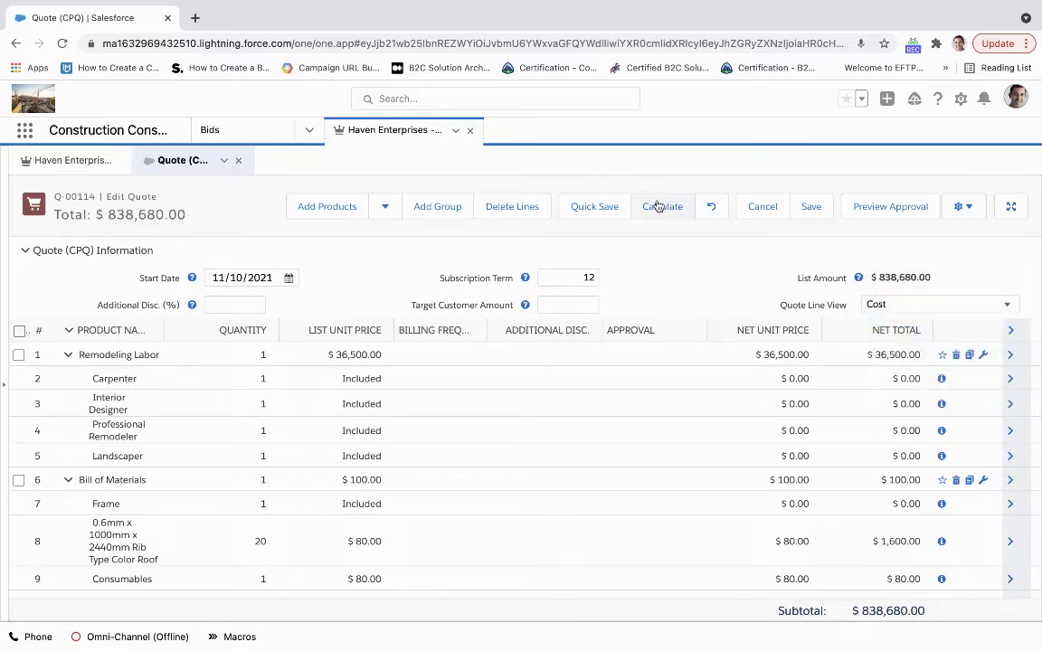
Step: Quick-save the quote lines and reload the line editor page
click(590, 208)
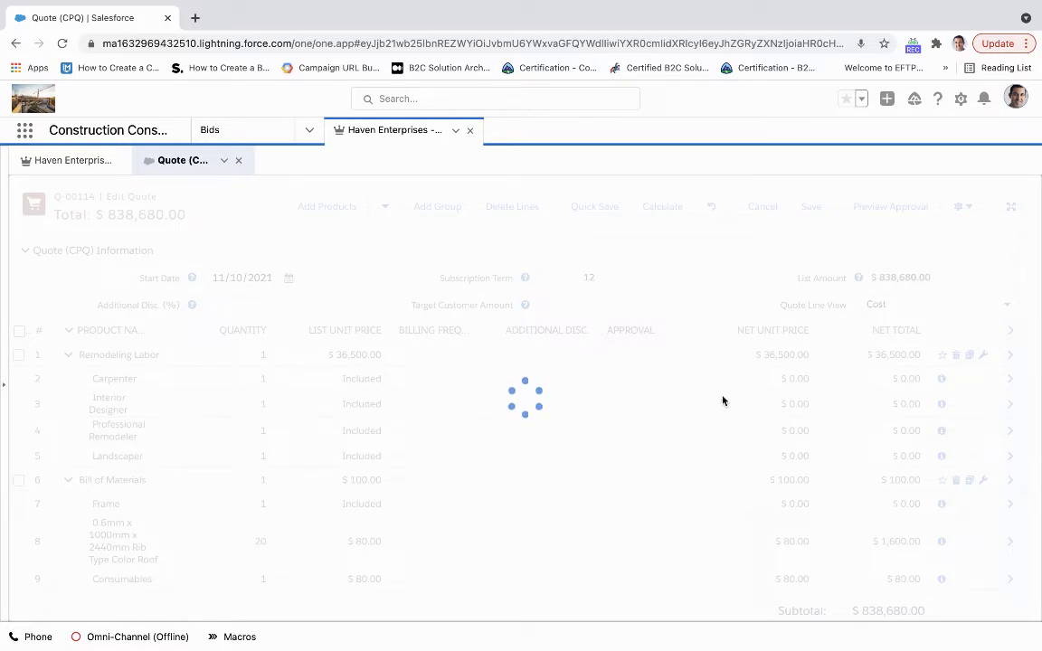
click(205, 43)
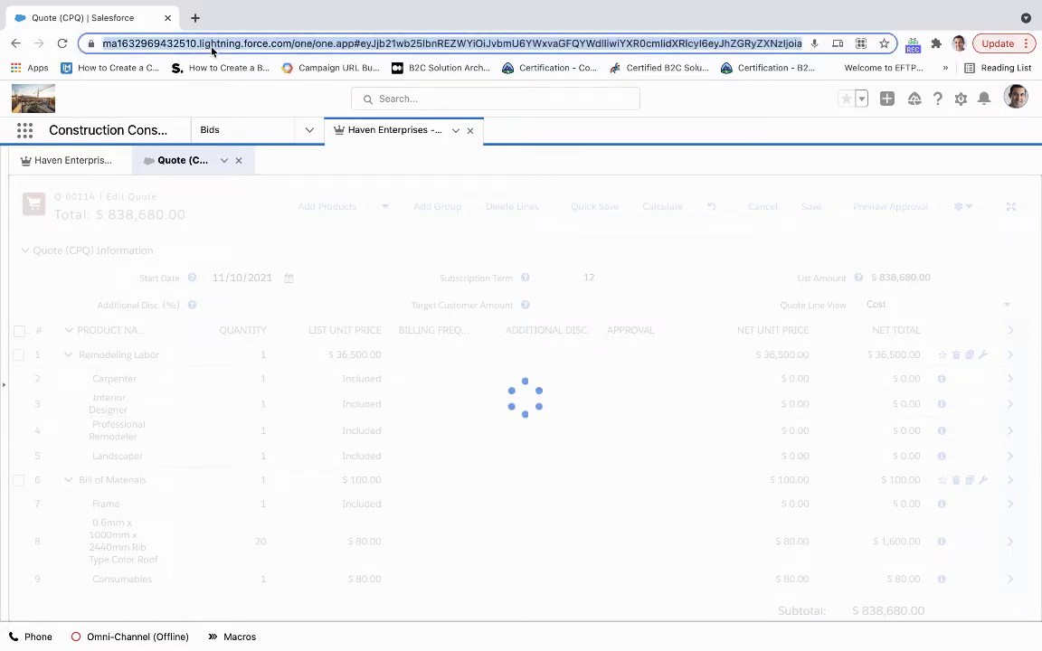
key(Return)
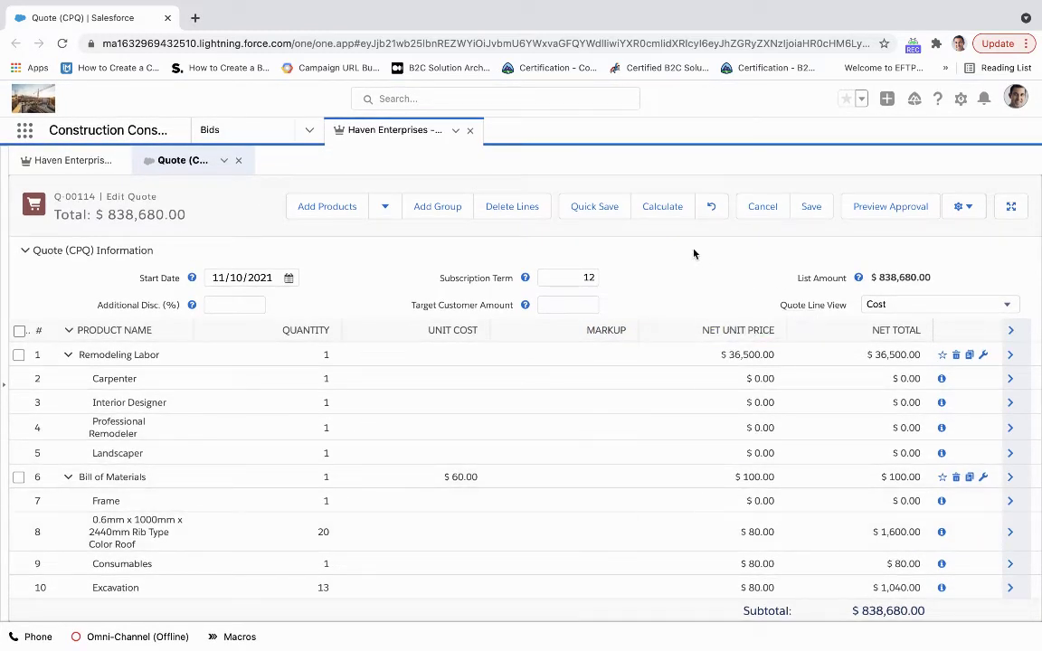
Step: Save quote Q-00114 and return to its Draft record page
click(809, 215)
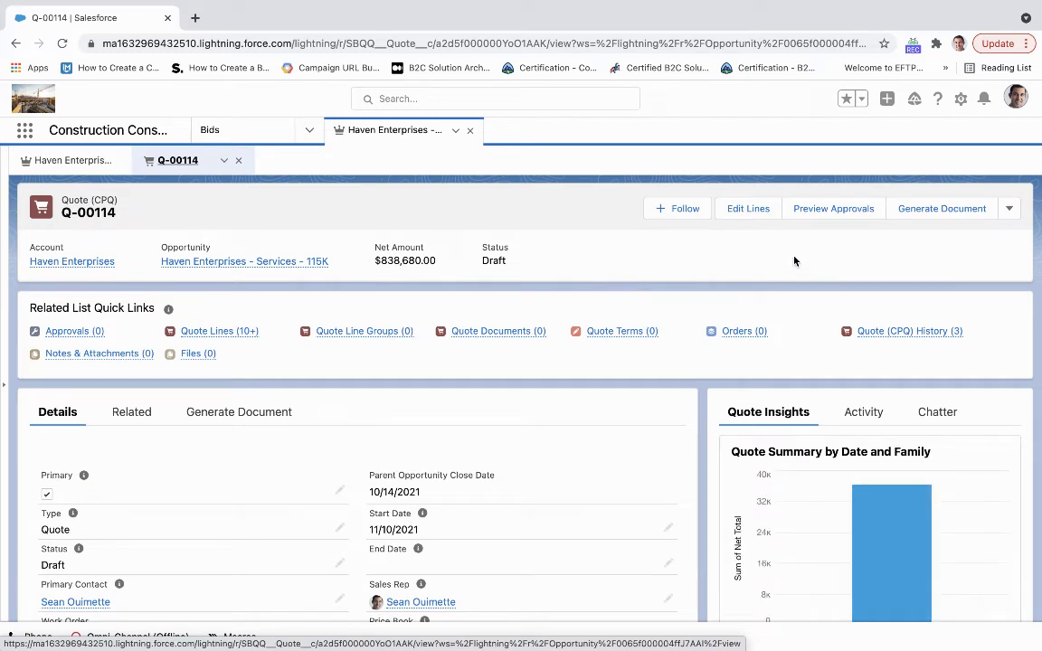
Step: Generate a document for Q-00114 with the Quote template and preview it
click(911, 210)
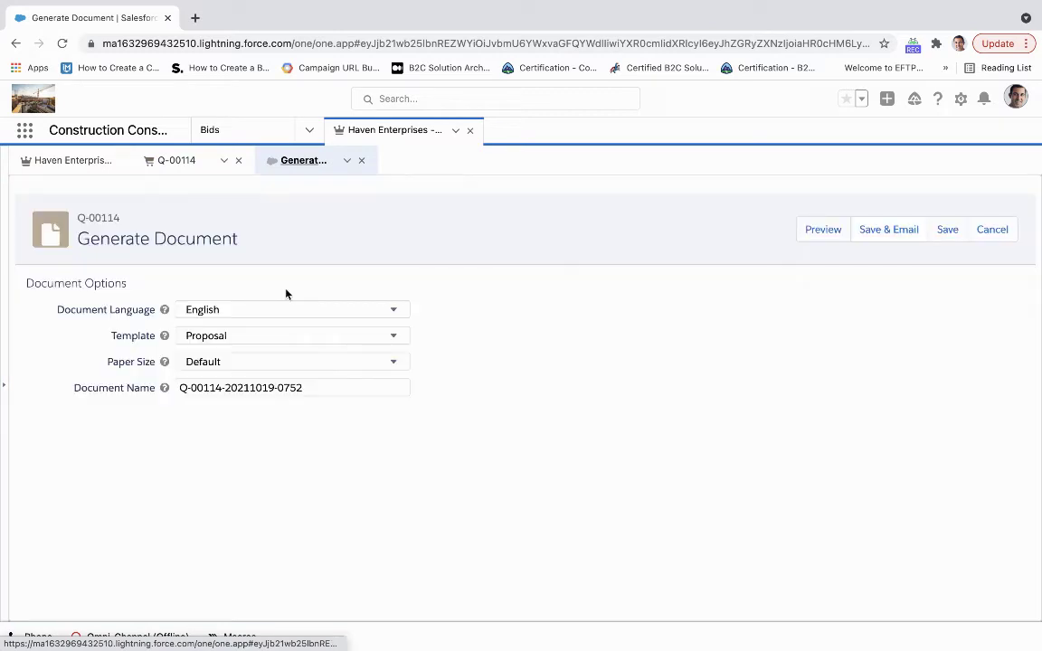
click(265, 340)
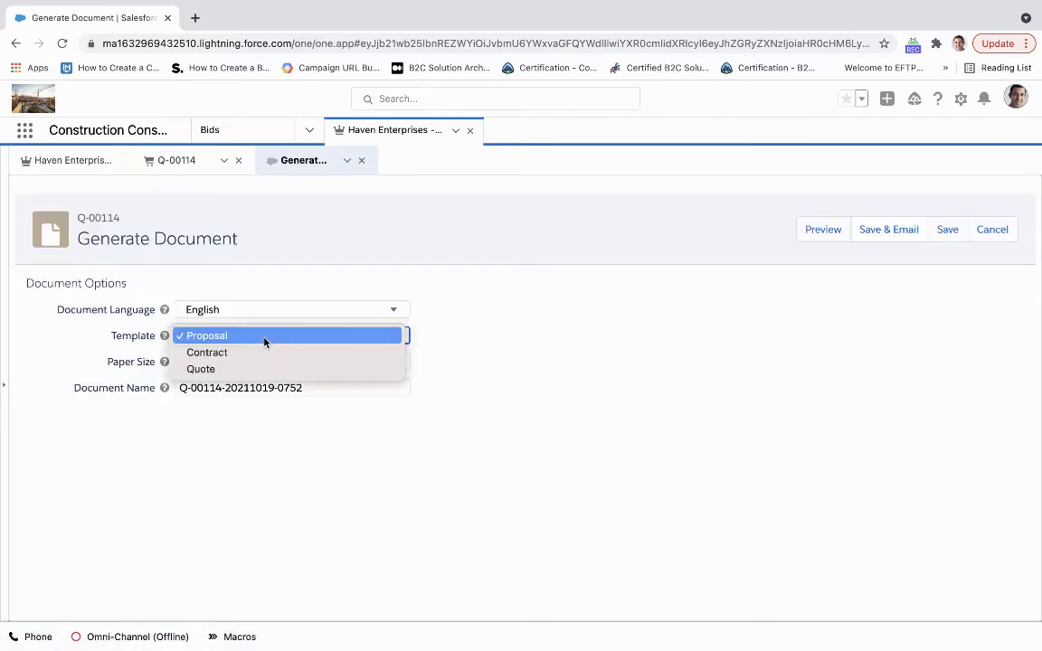
click(328, 368)
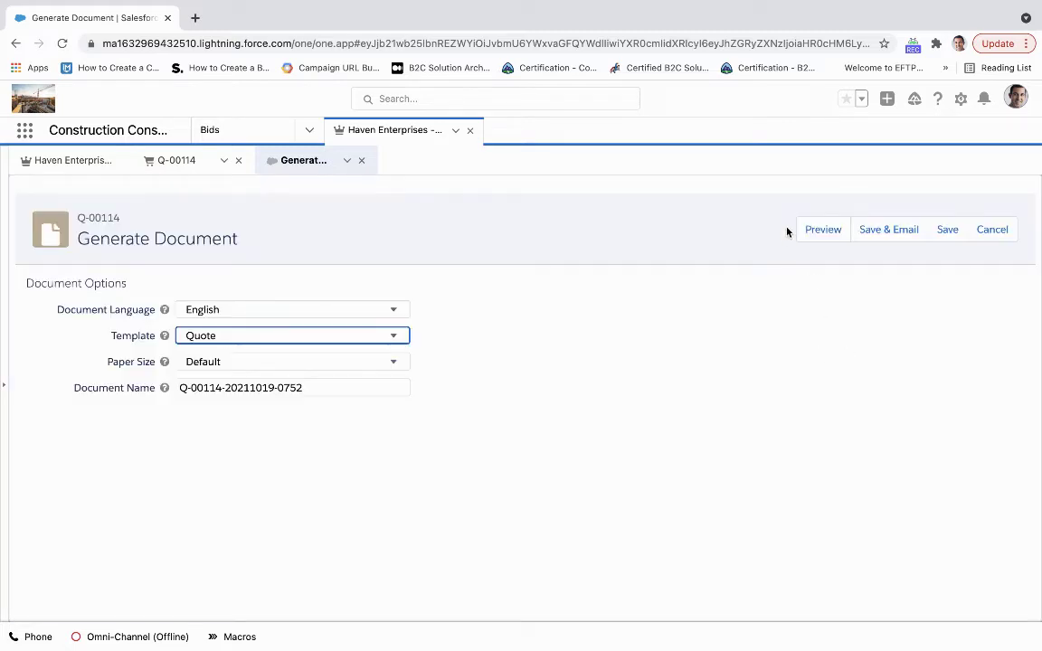
click(817, 233)
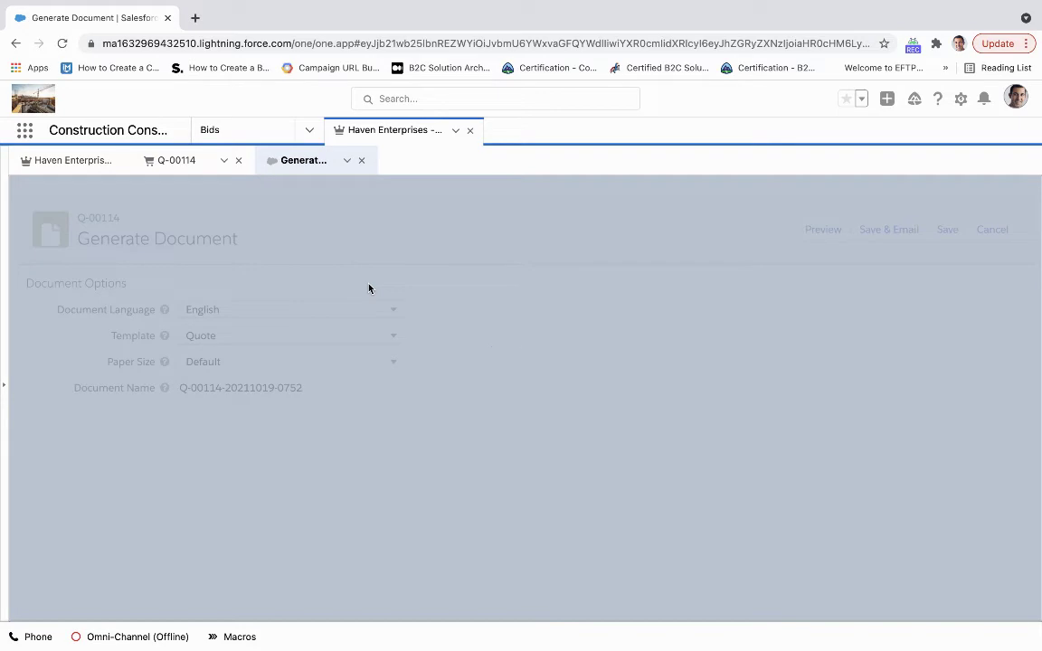
scroll(300, 446, down, 2)
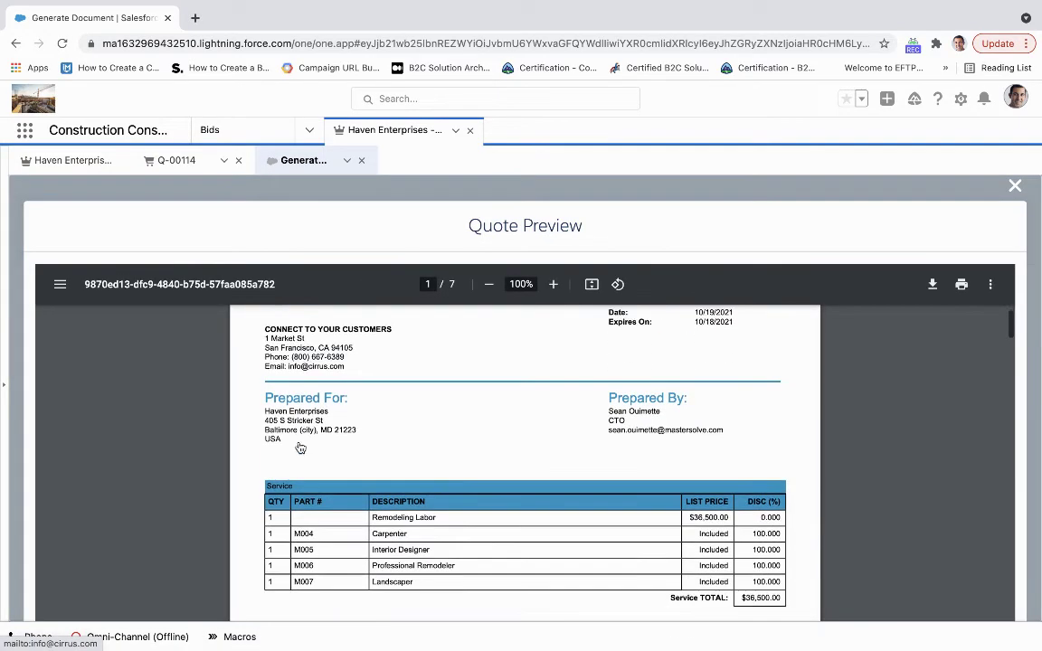
scroll(300, 446, down, 2)
scroll(300, 446, down, 1)
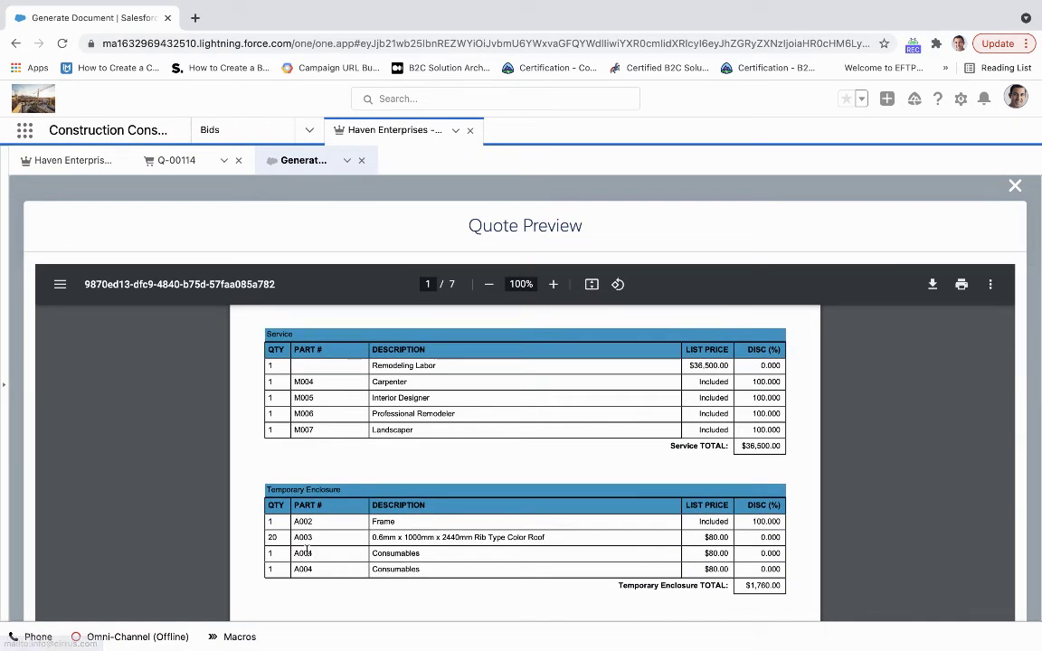
scroll(318, 466, down, 2)
scroll(318, 466, down, 1)
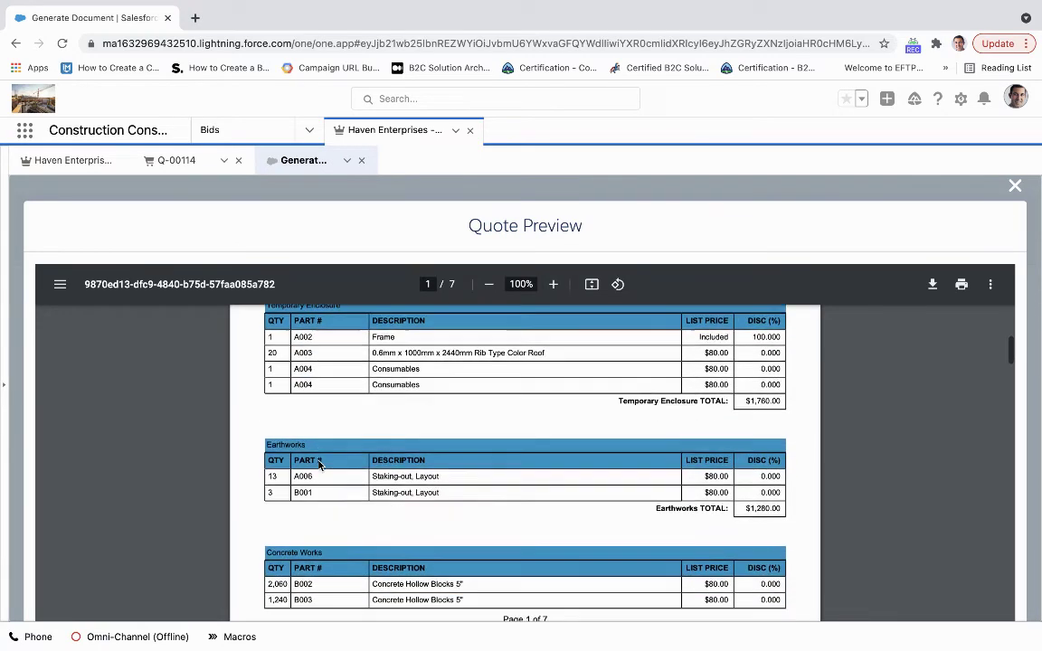
scroll(298, 466, down, 2)
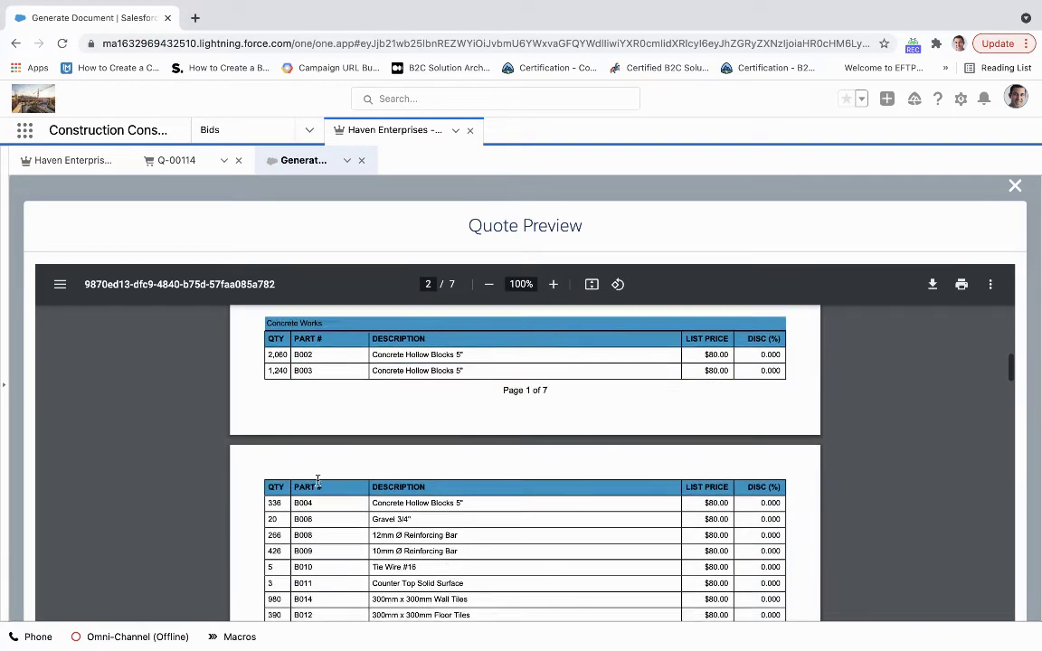
scroll(318, 480, down, 2)
scroll(318, 480, down, 2)
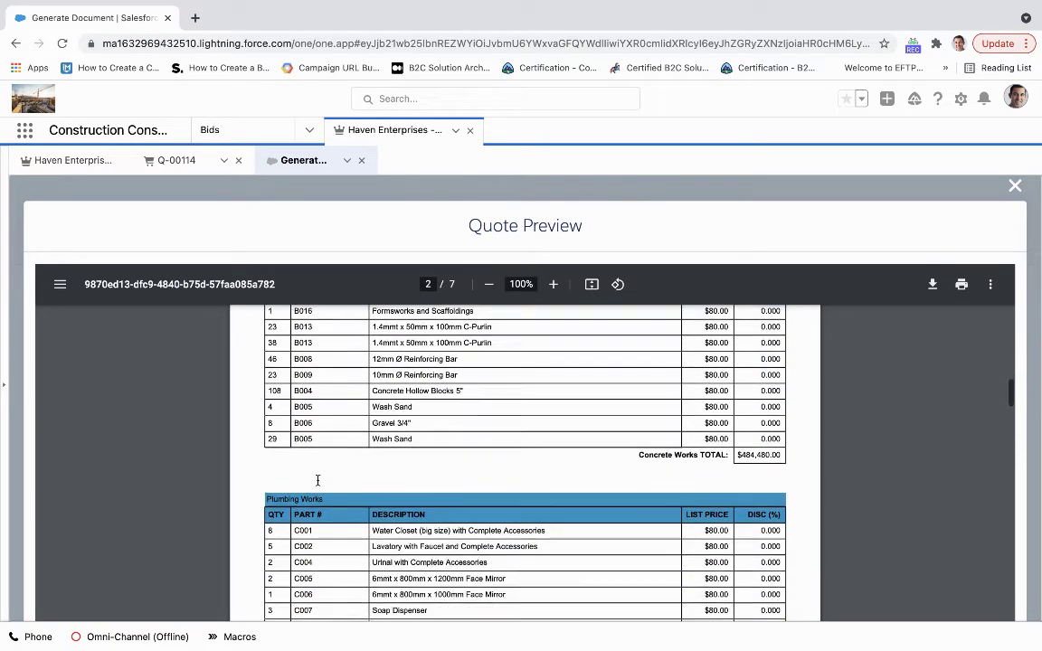
scroll(317, 480, down, 1)
scroll(317, 481, down, 1)
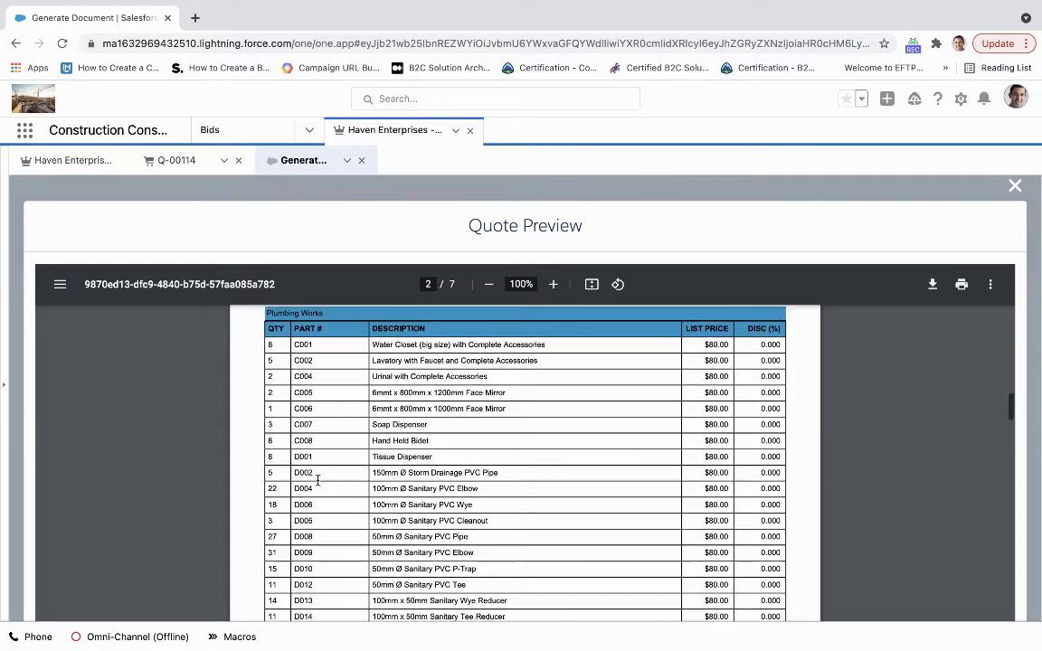
scroll(318, 480, up, 1)
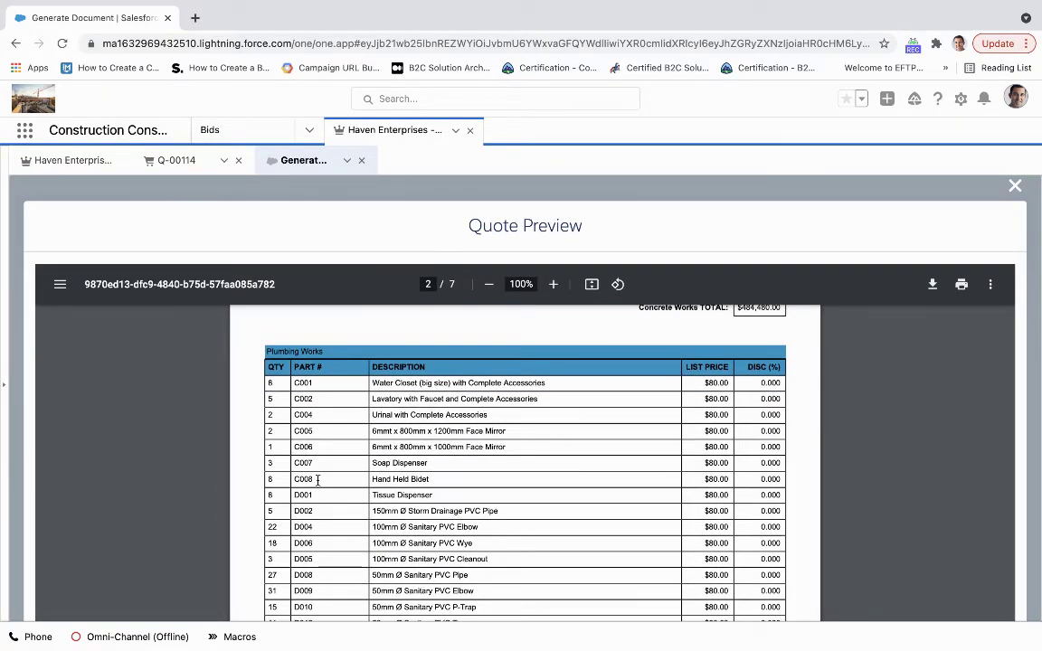
scroll(317, 481, down, 1)
scroll(317, 480, down, 1)
scroll(317, 480, down, 2)
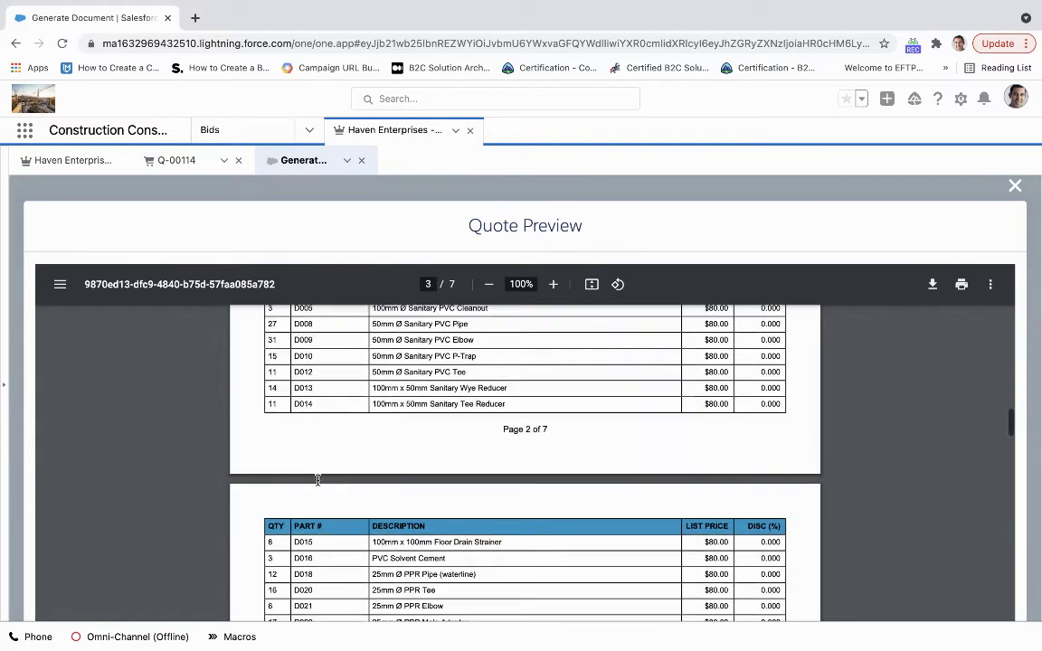
scroll(317, 481, down, 1)
scroll(317, 480, down, 1)
scroll(317, 480, down, 1)
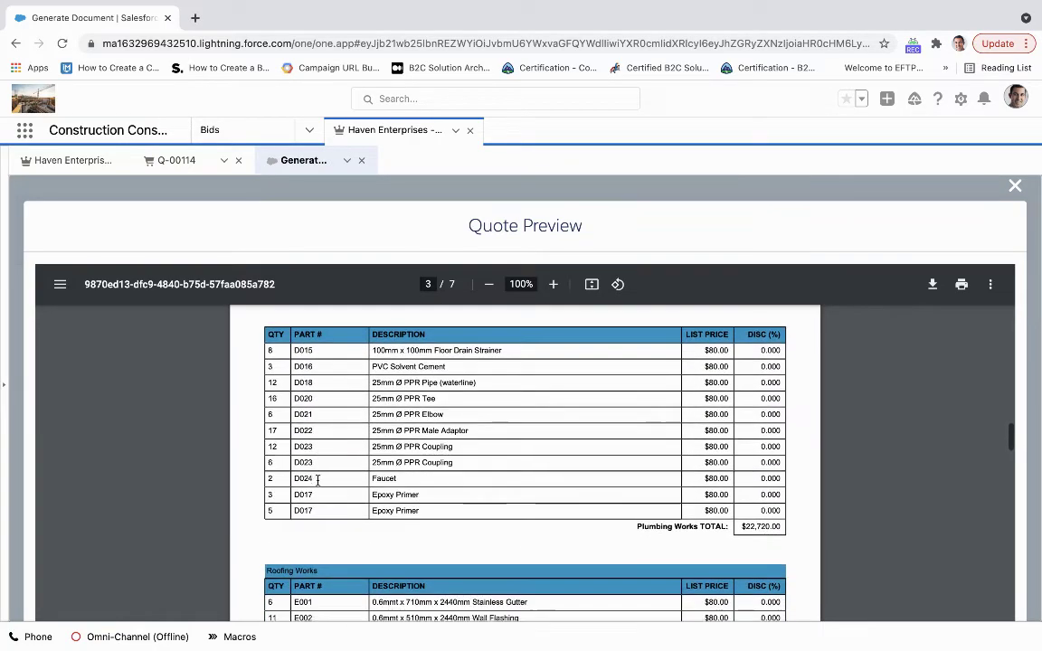
scroll(317, 481, down, 2)
scroll(317, 481, down, 1)
scroll(317, 480, down, 1)
scroll(317, 481, down, 1)
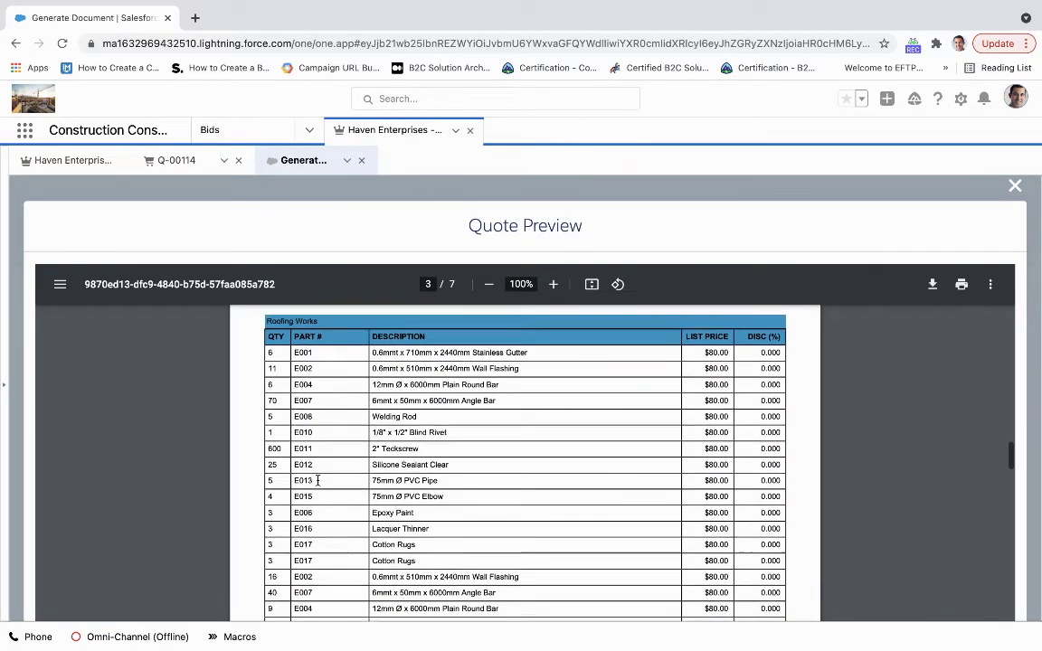
scroll(318, 480, down, 2)
scroll(318, 480, down, 2)
scroll(318, 480, down, 2)
scroll(317, 480, down, 1)
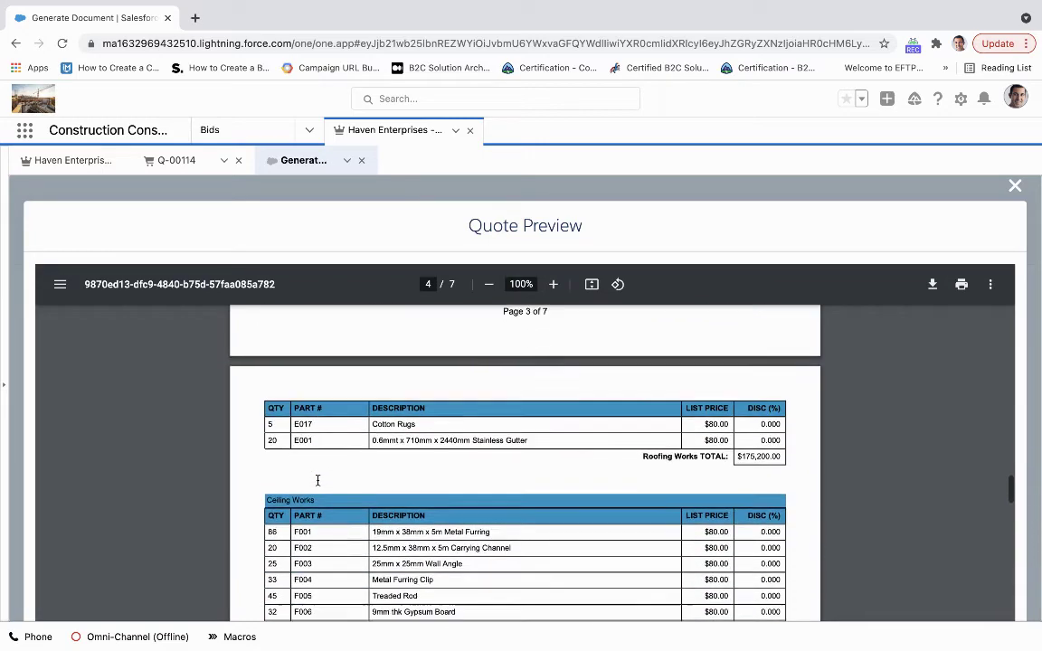
scroll(317, 480, down, 1)
scroll(318, 480, down, 2)
scroll(317, 480, up, 1)
scroll(317, 481, up, 2)
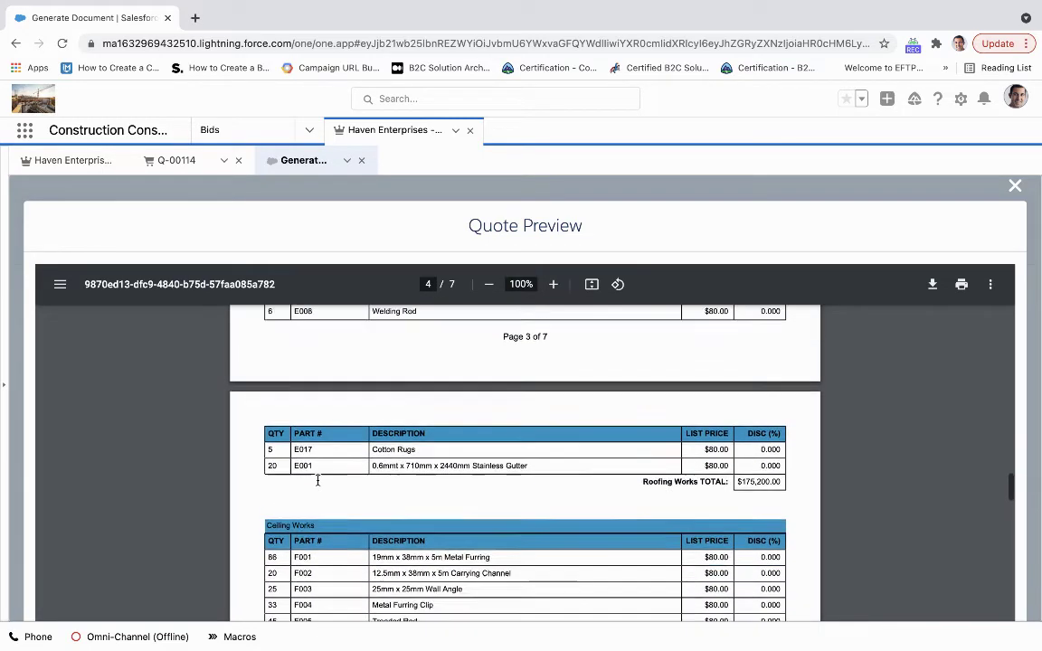
scroll(318, 480, up, 2)
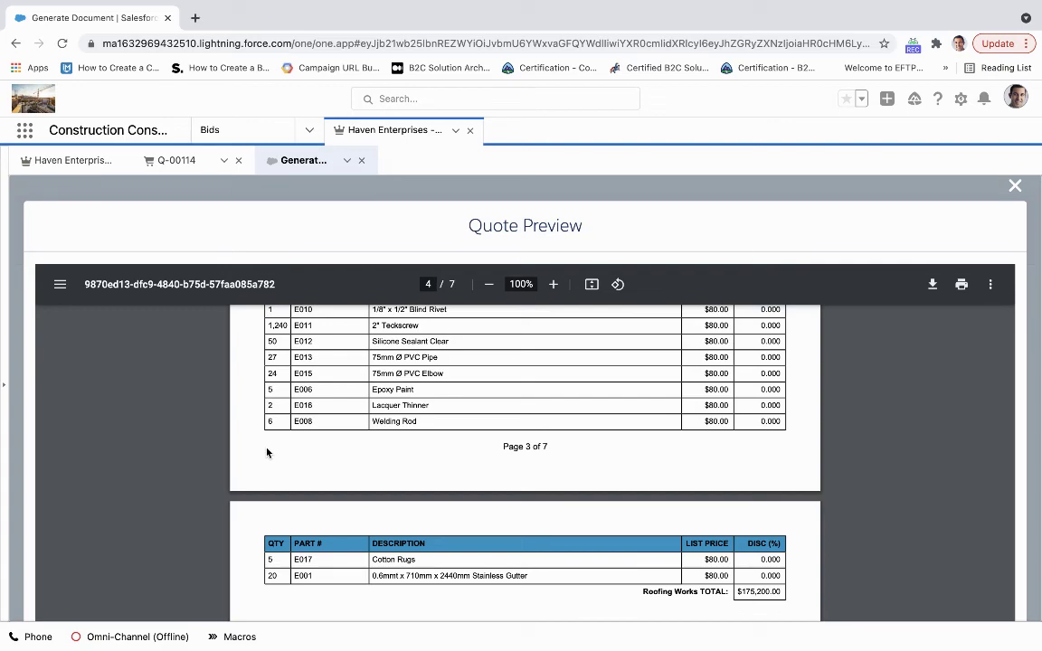
scroll(267, 452, up, 3)
scroll(267, 453, up, 3)
scroll(267, 452, up, 3)
scroll(266, 452, up, 2)
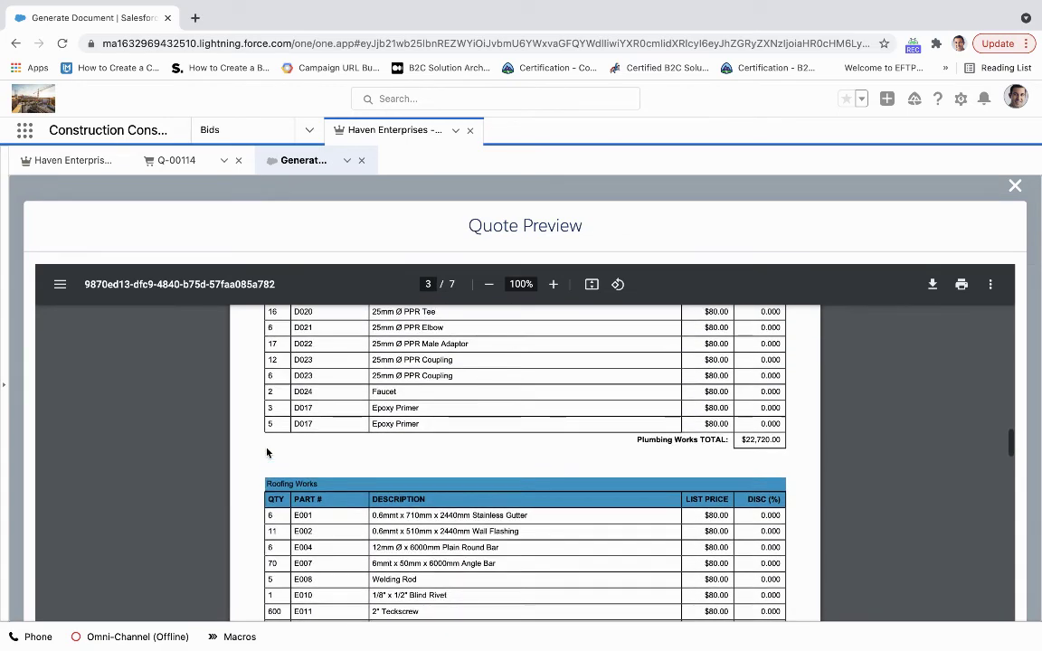
scroll(267, 452, up, 2)
scroll(267, 452, up, 3)
scroll(266, 452, up, 2)
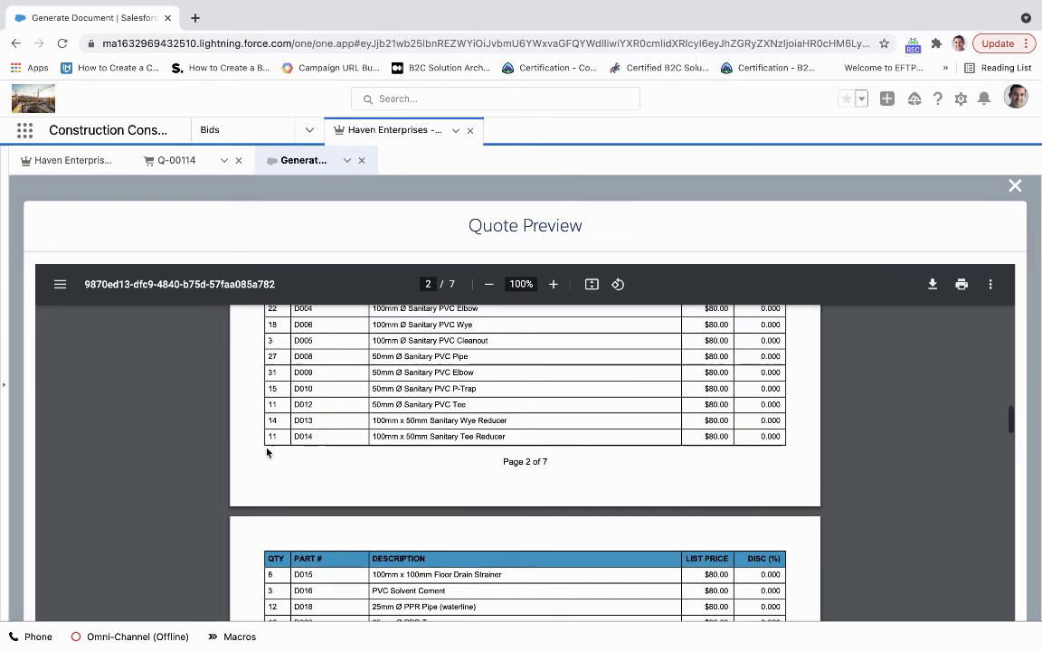
scroll(267, 452, up, 2)
scroll(266, 452, up, 1)
scroll(266, 455, up, 2)
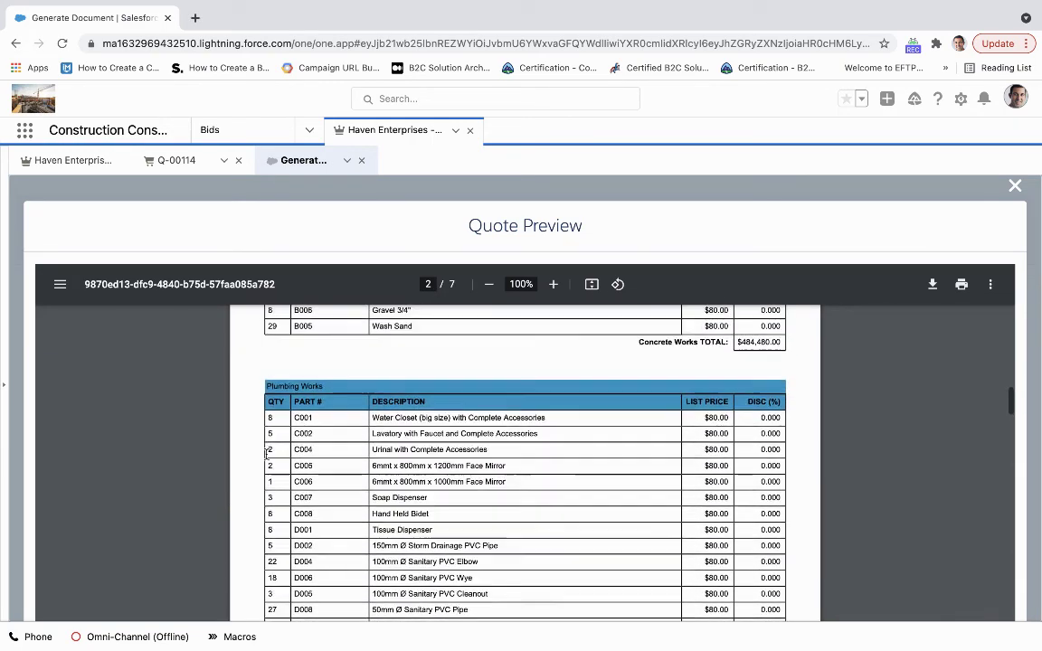
scroll(267, 455, up, 1)
scroll(266, 455, up, 1)
scroll(267, 457, up, 1)
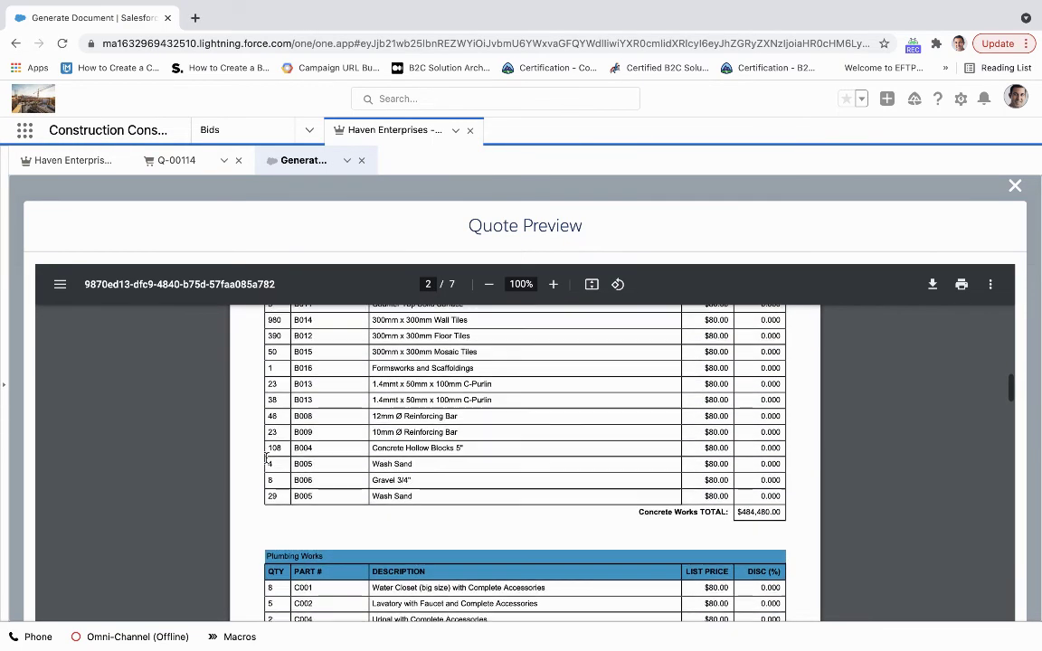
scroll(267, 457, up, 2)
scroll(267, 457, up, 1)
scroll(267, 458, up, 1)
scroll(267, 458, up, 1)
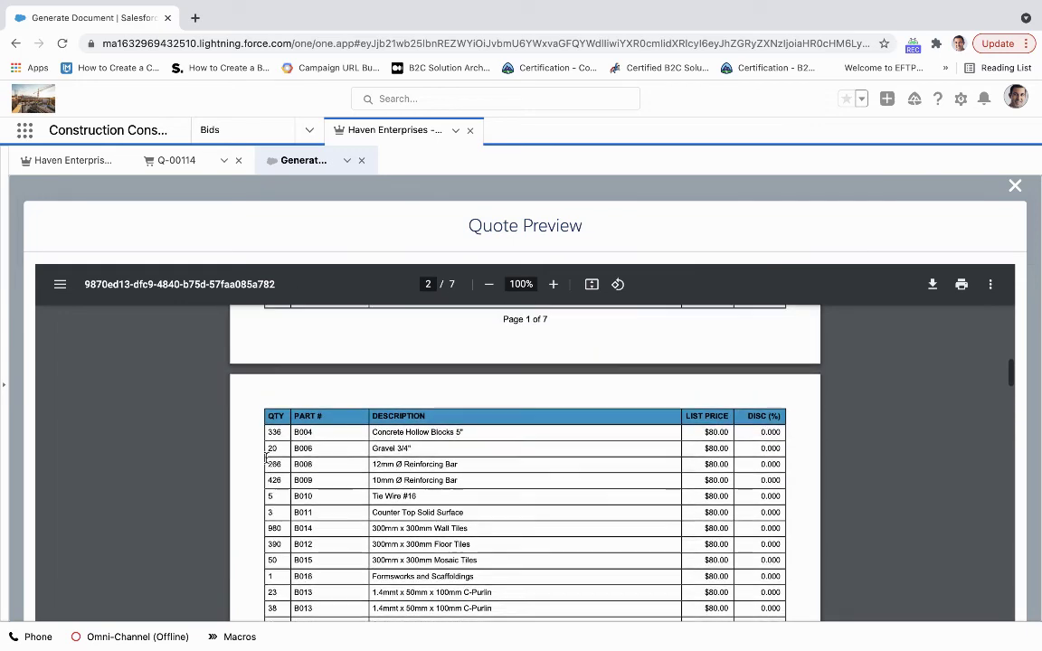
scroll(267, 458, up, 1)
scroll(266, 458, up, 2)
scroll(266, 458, up, 1)
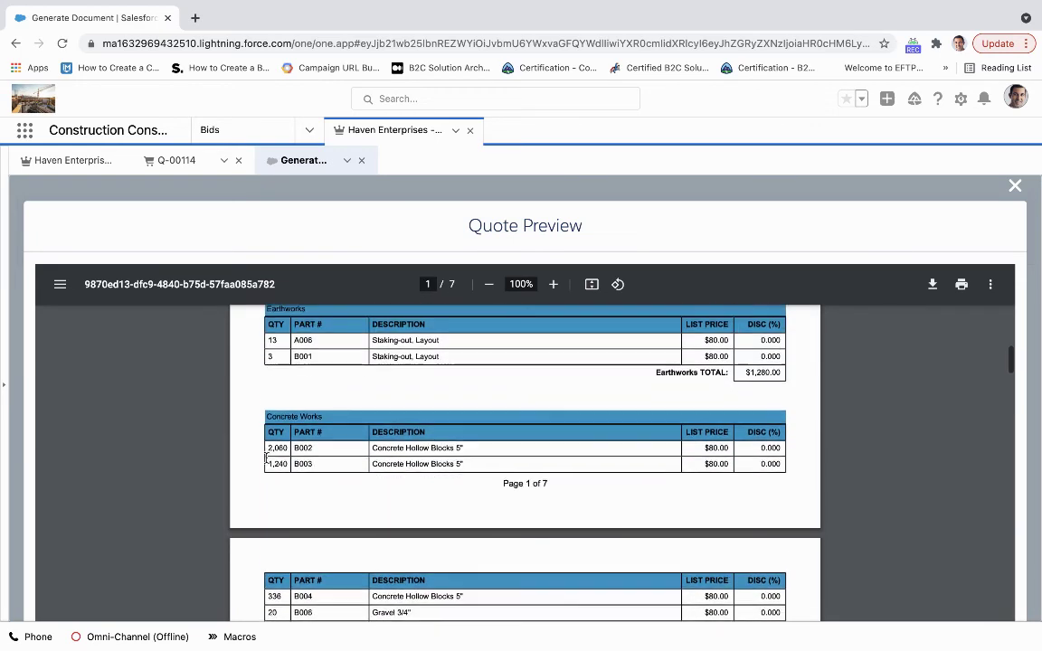
scroll(266, 459, up, 2)
scroll(266, 458, up, 1)
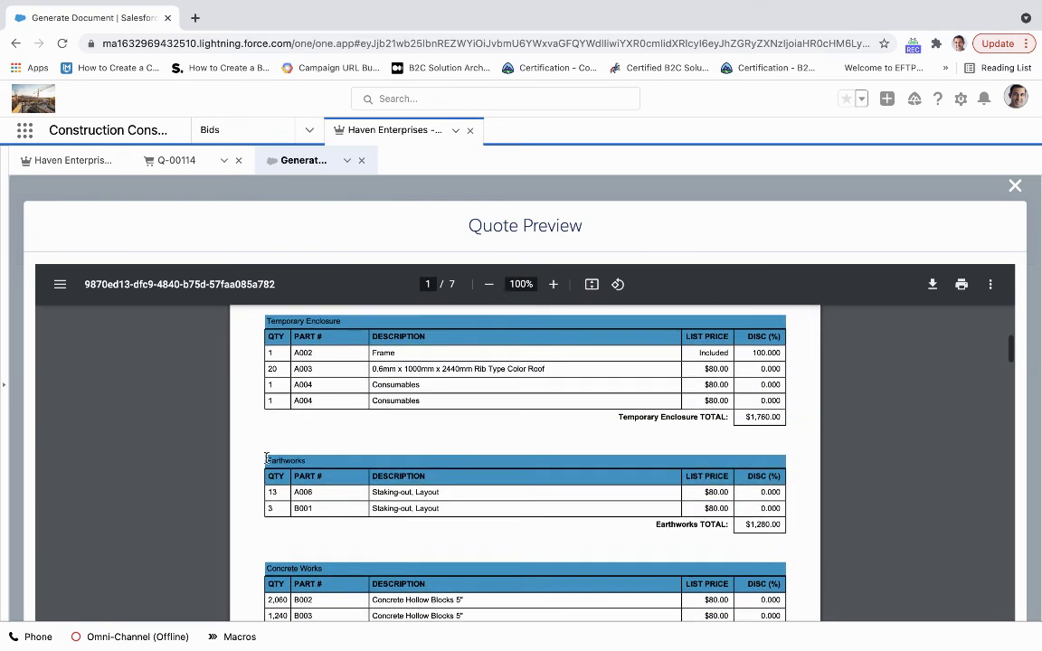